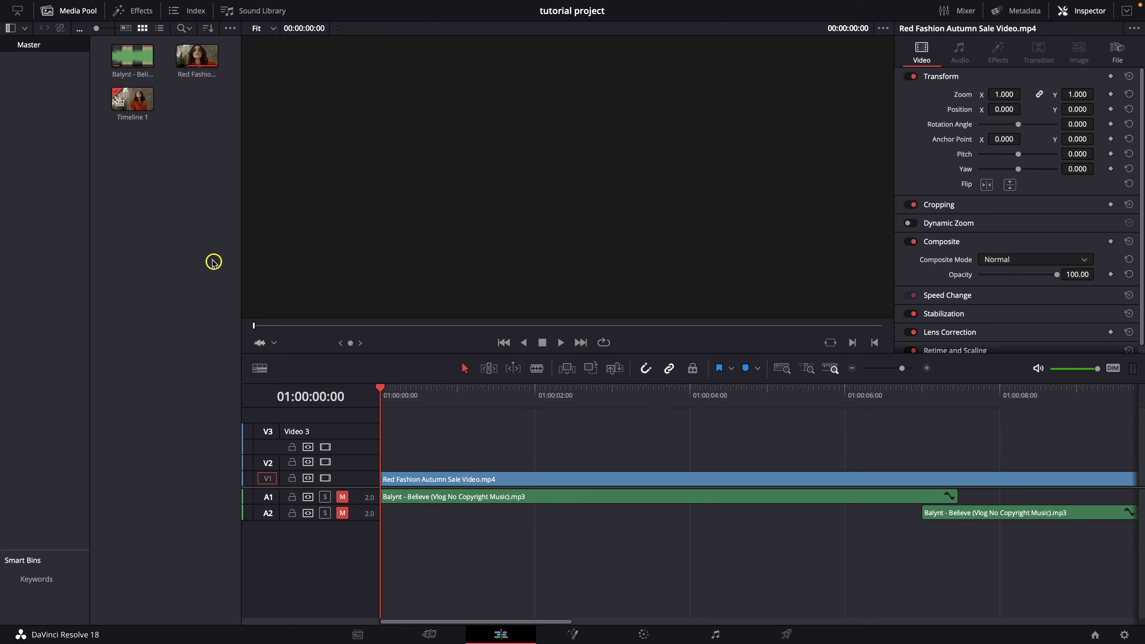
# Add a Titles > Text clip on V2 above the fashion clip and play it to preview 'Basic Title'.
pyautogui.click(125, 15)
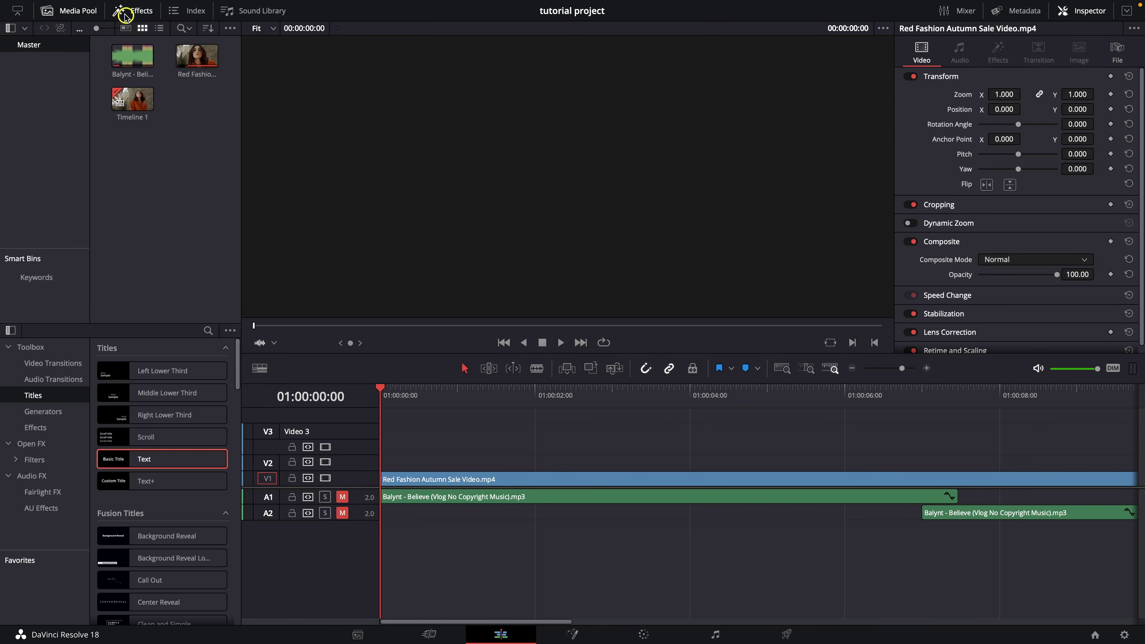
pyautogui.click(68, 15)
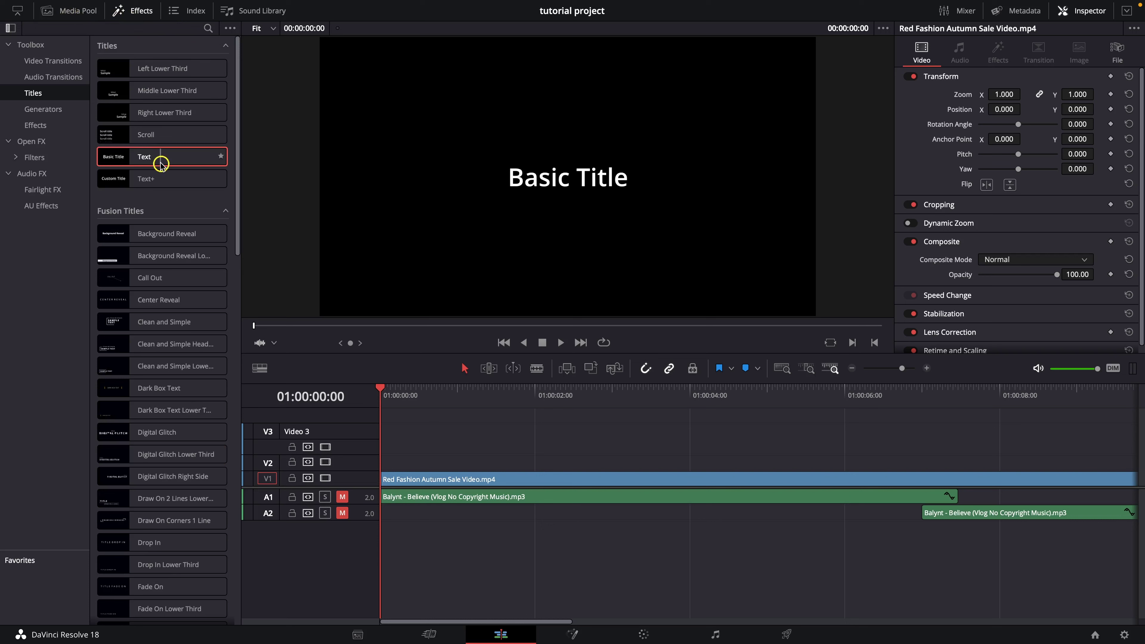
pyautogui.moveTo(158, 157); pyautogui.dragTo(383, 471)
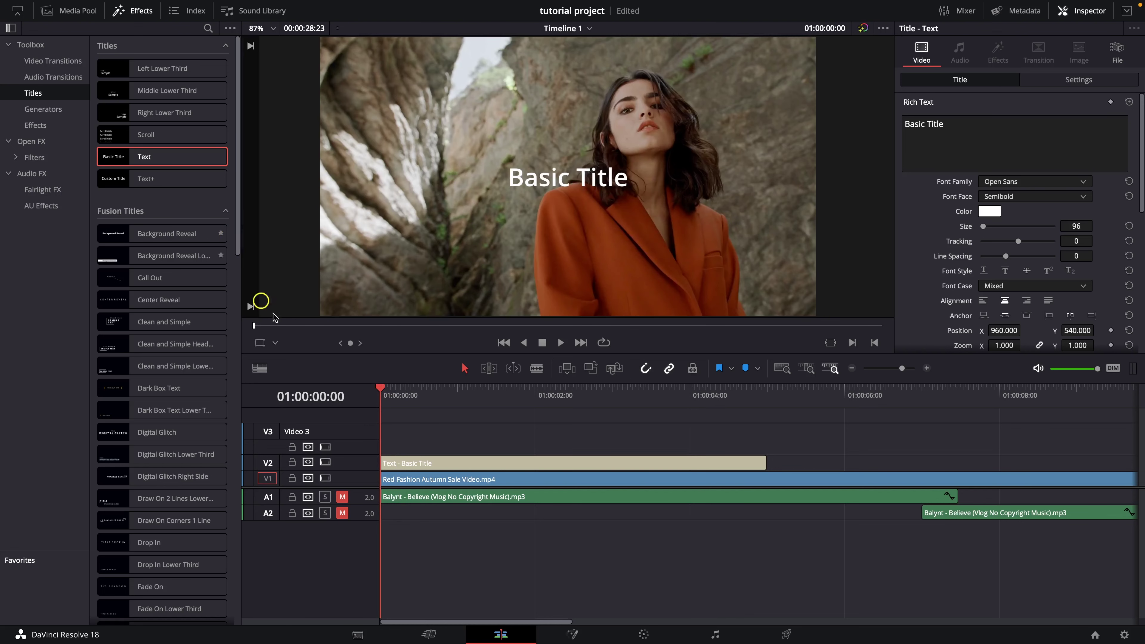
pyautogui.click(412, 466)
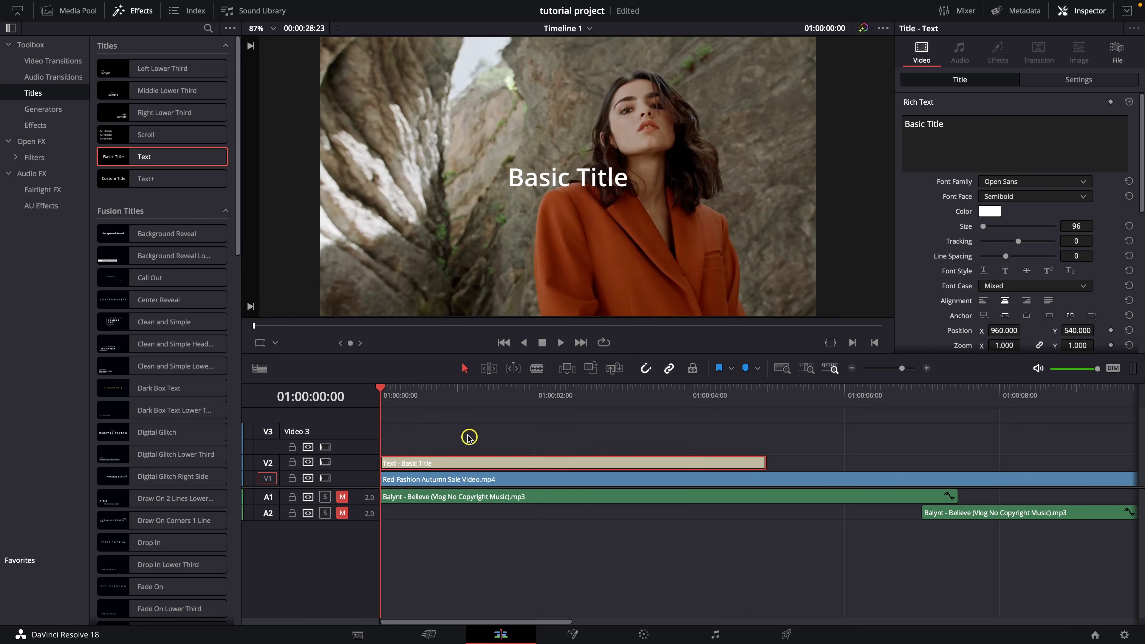
pyautogui.press('space')
pyautogui.press('space')
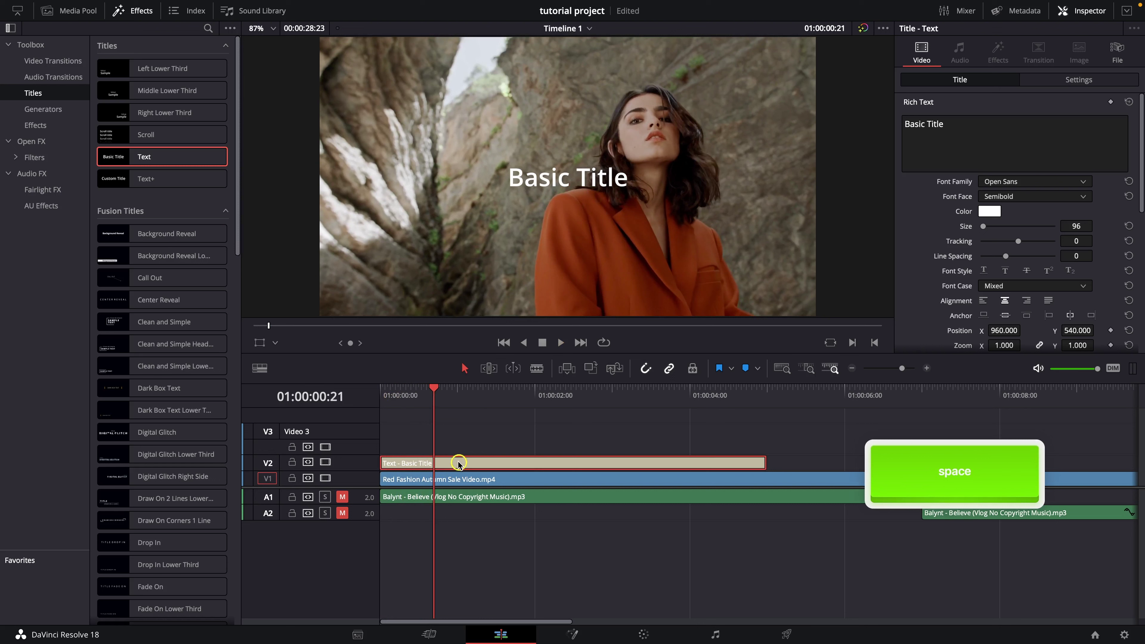
# Replace the title's Basic Title text with 'FASHION WEEK'.
pyautogui.click(955, 126)
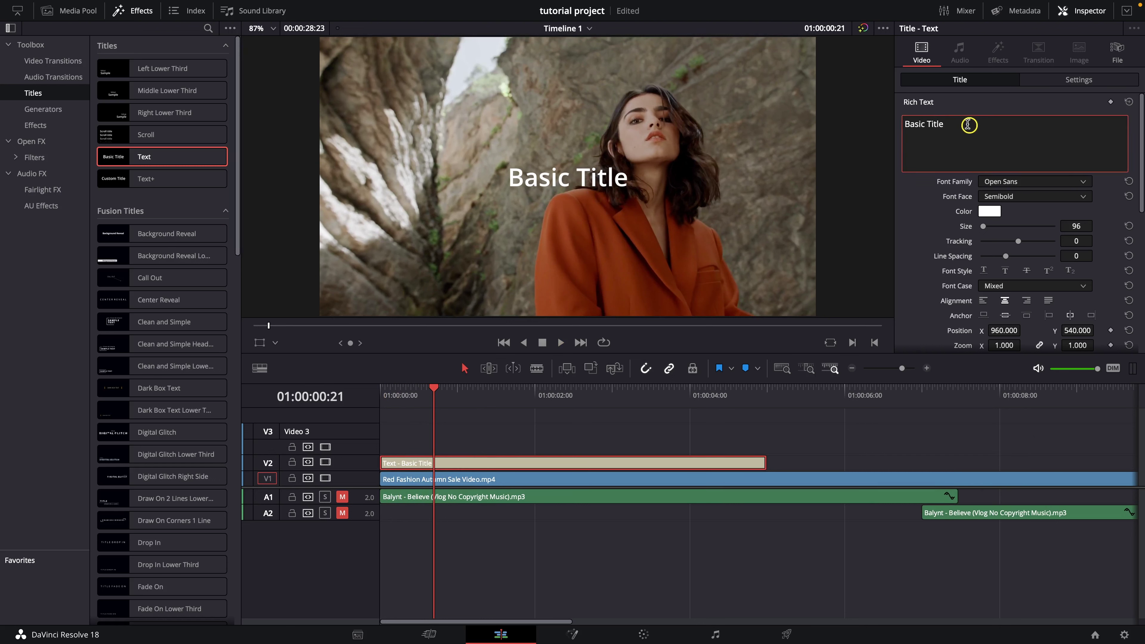
pyautogui.moveTo(967, 125); pyautogui.dragTo(886, 127)
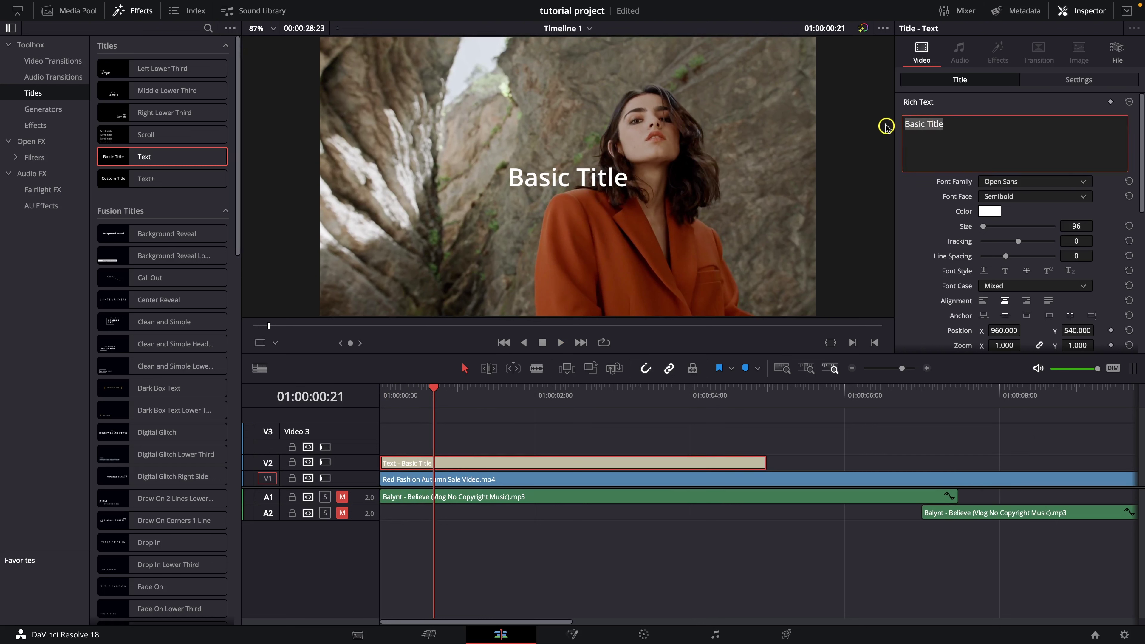
pyautogui.press('capslock')
pyautogui.write('FASHION ')
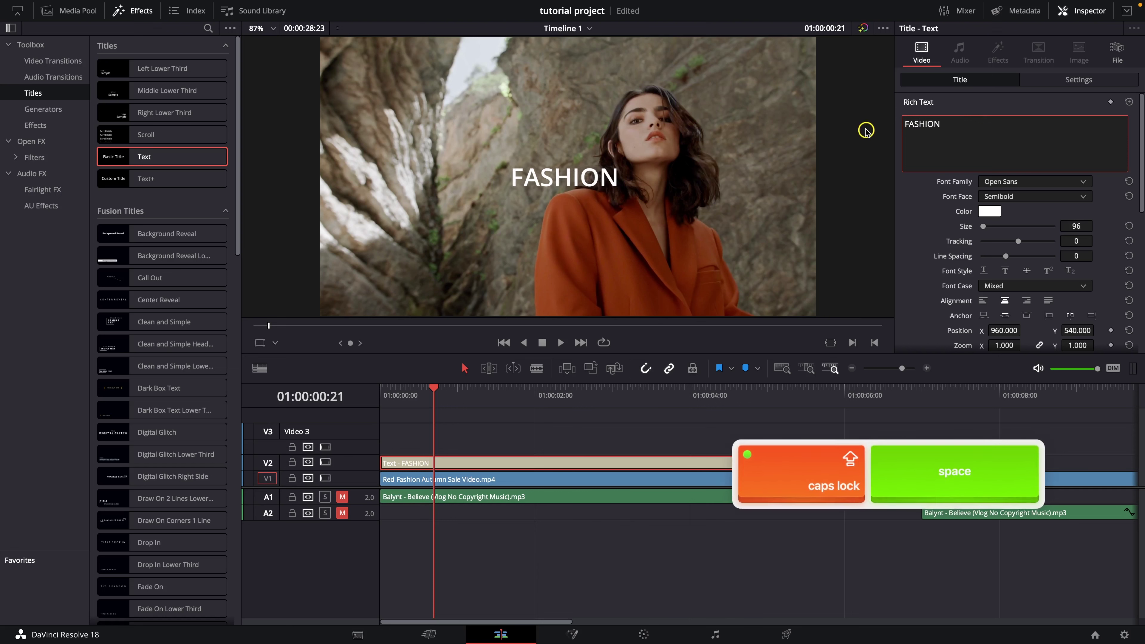
pyautogui.write('WEEK')
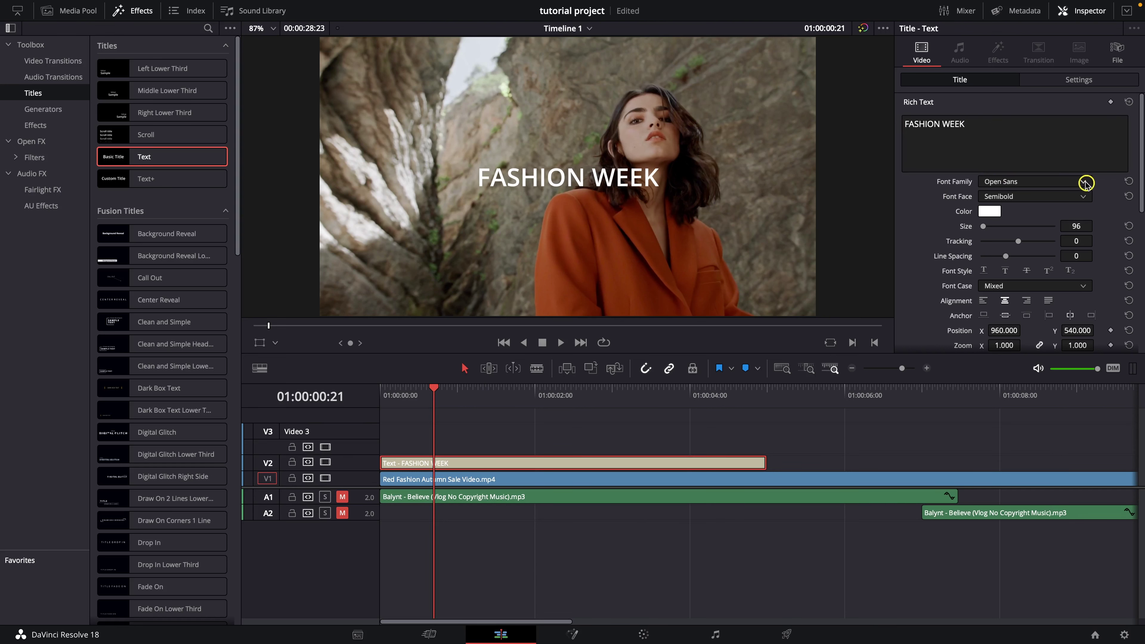
# Set the title's font family to Palatino.
pyautogui.click(1084, 182)
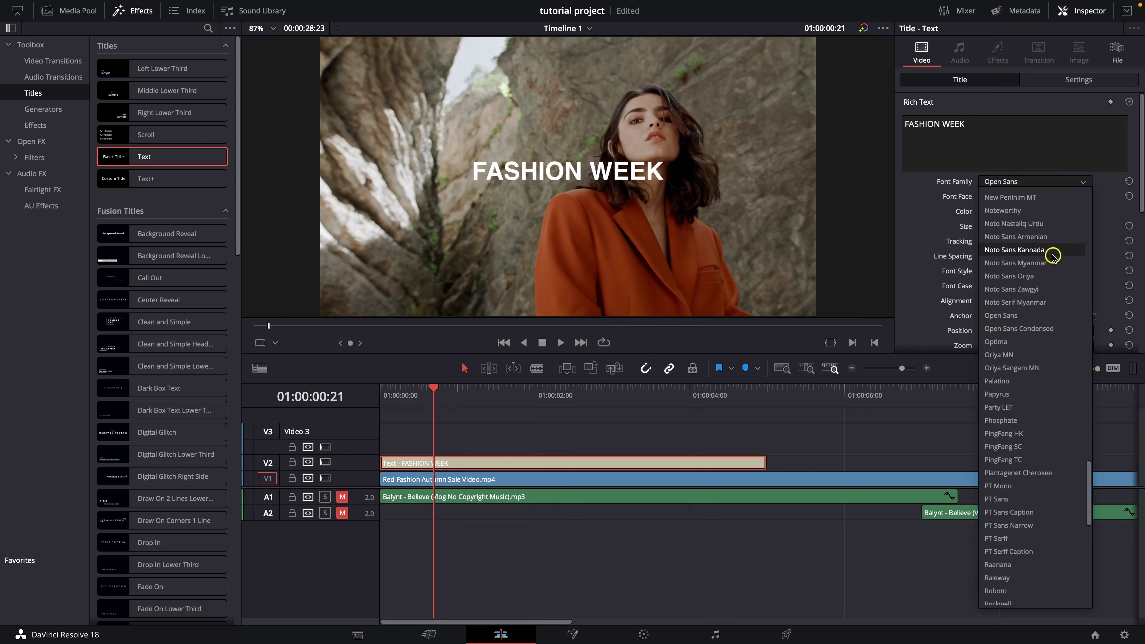
pyautogui.click(1039, 381)
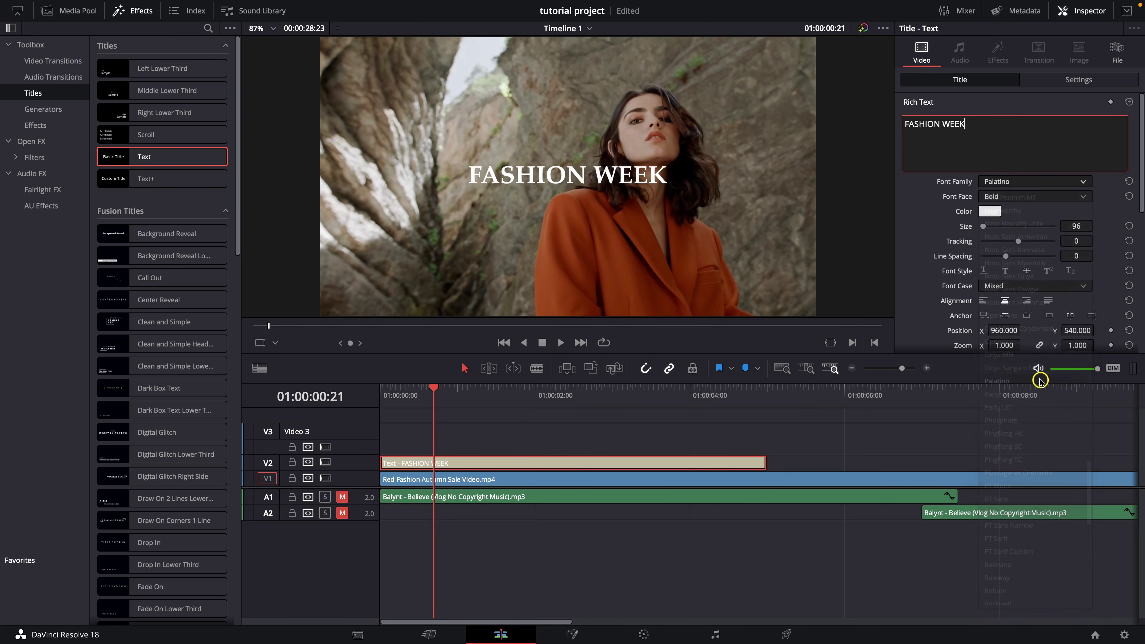
pyautogui.click(1083, 197)
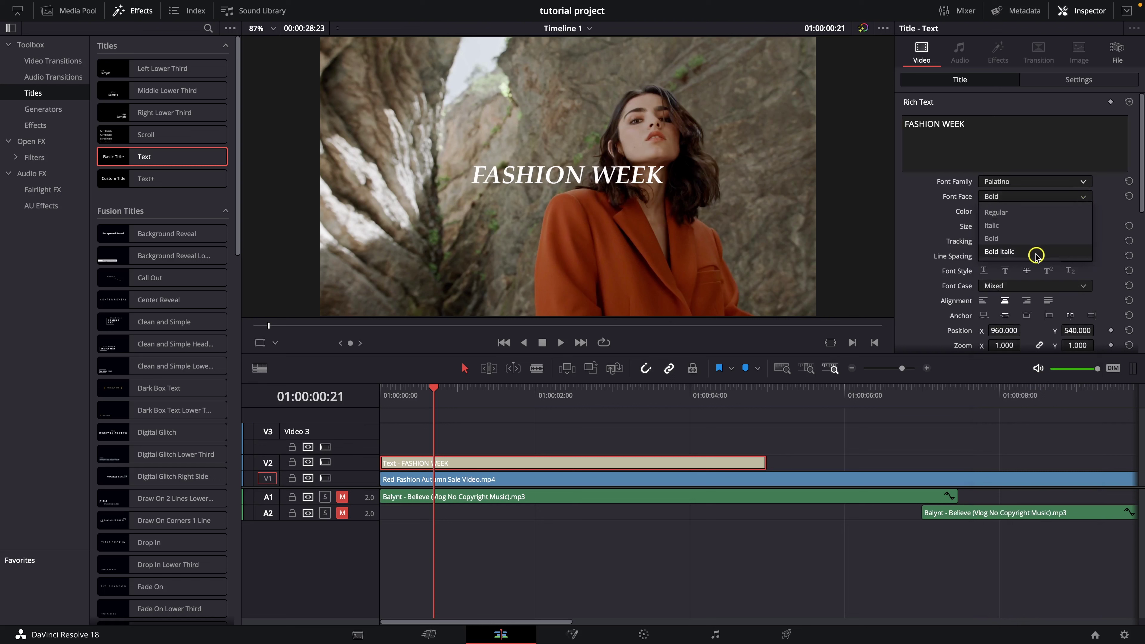
# Make the title Bold and yellow, at size 134 with tracking 12.
pyautogui.click(1036, 238)
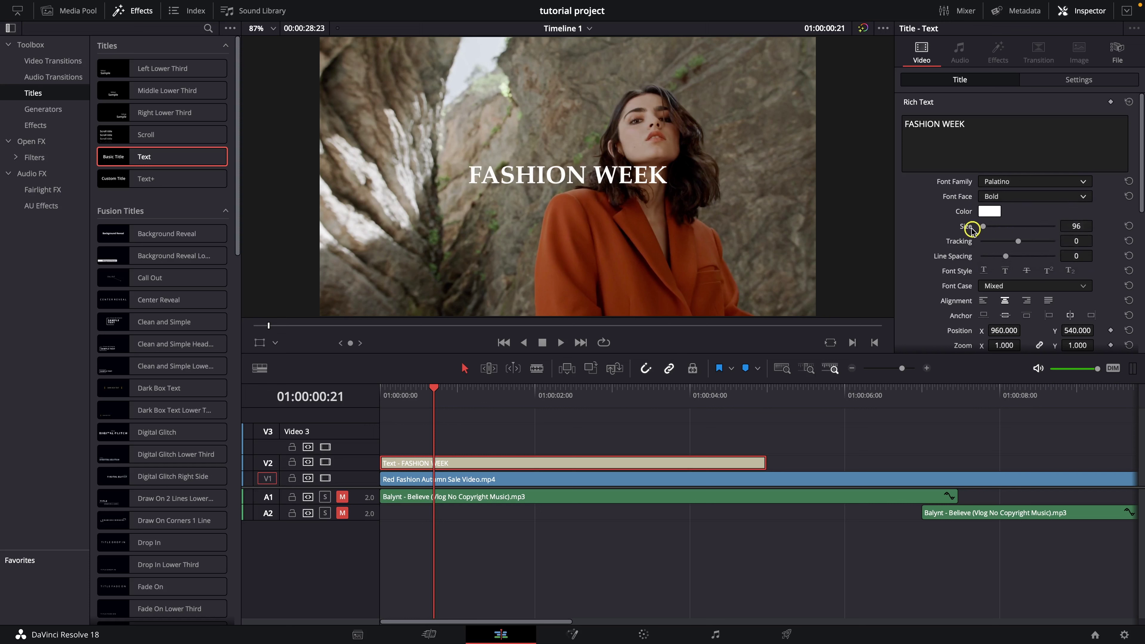
pyautogui.click(990, 212)
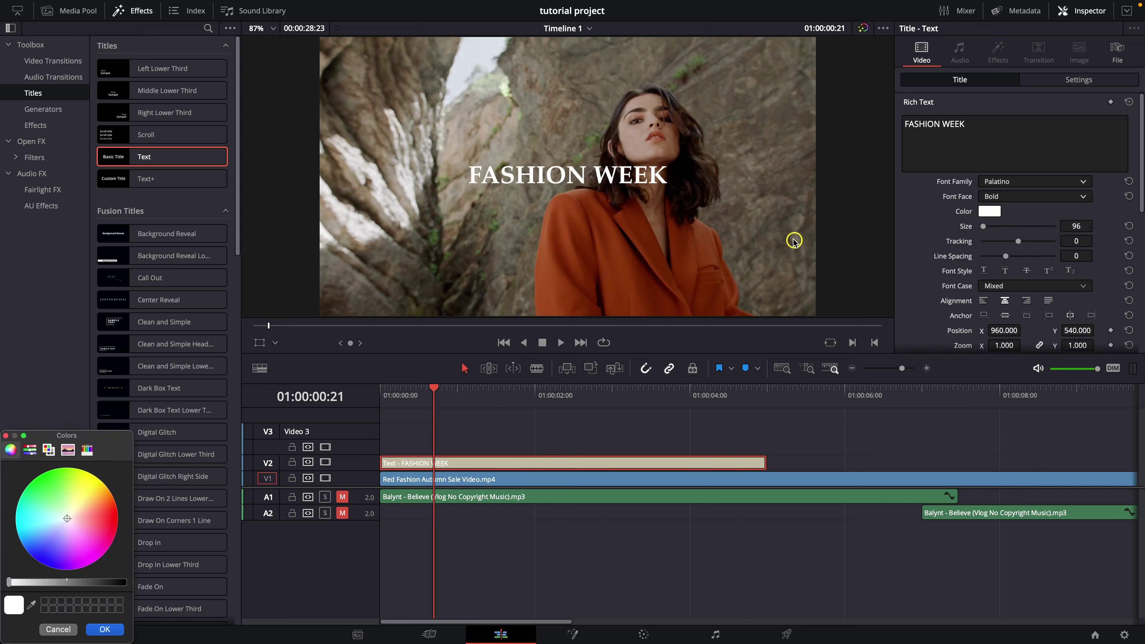
pyautogui.moveTo(64, 524); pyautogui.dragTo(102, 484)
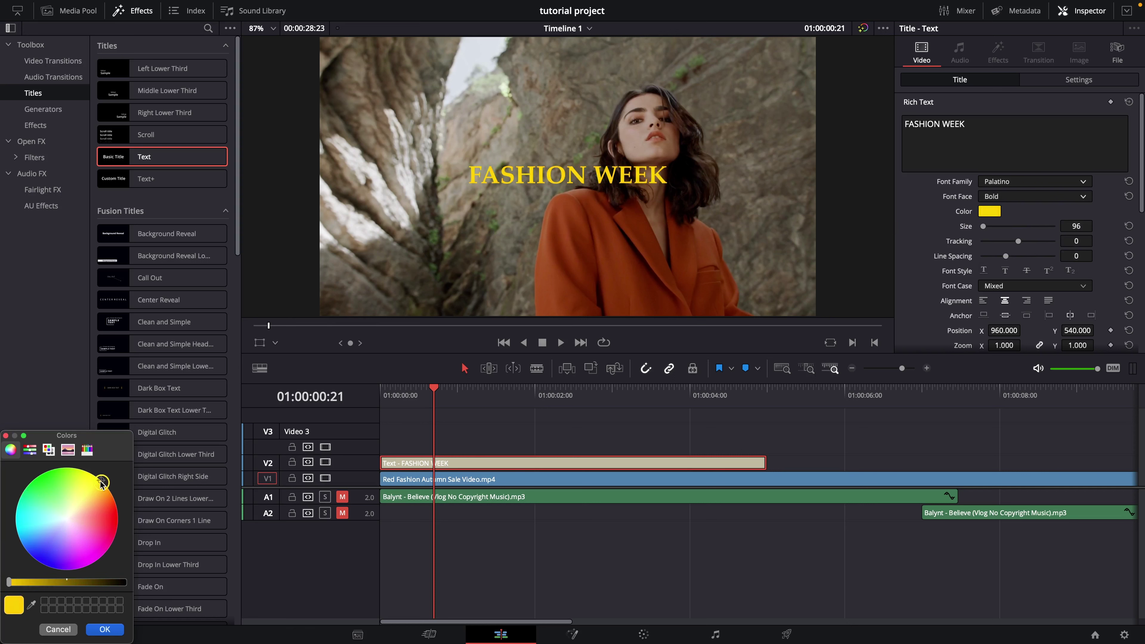
pyautogui.click(97, 629)
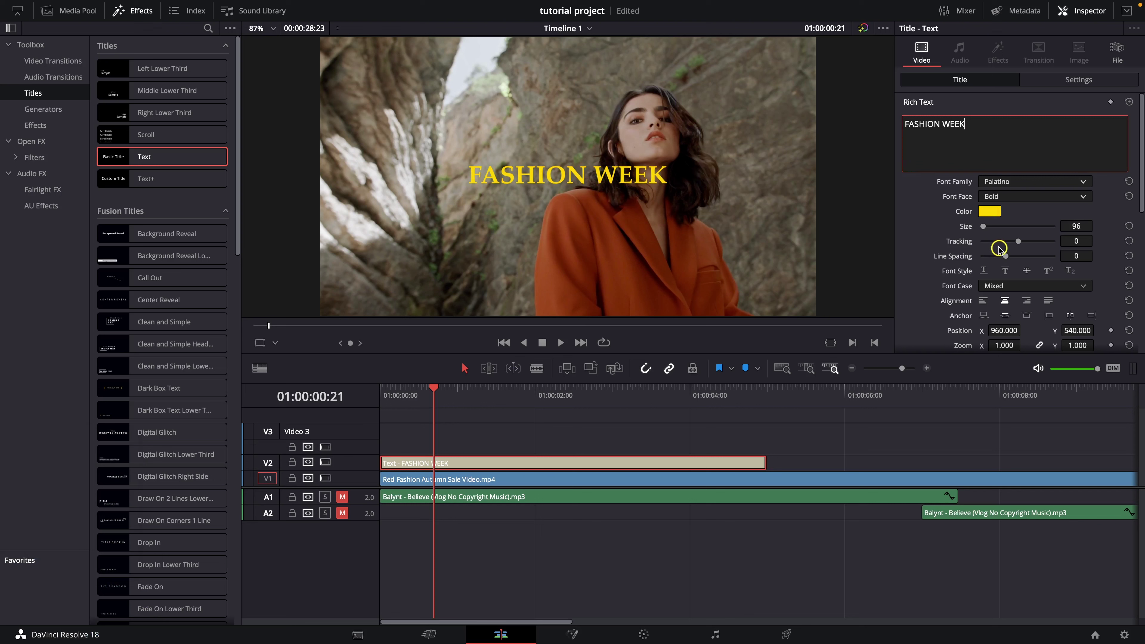
pyautogui.moveTo(984, 228); pyautogui.dragTo(1022, 243)
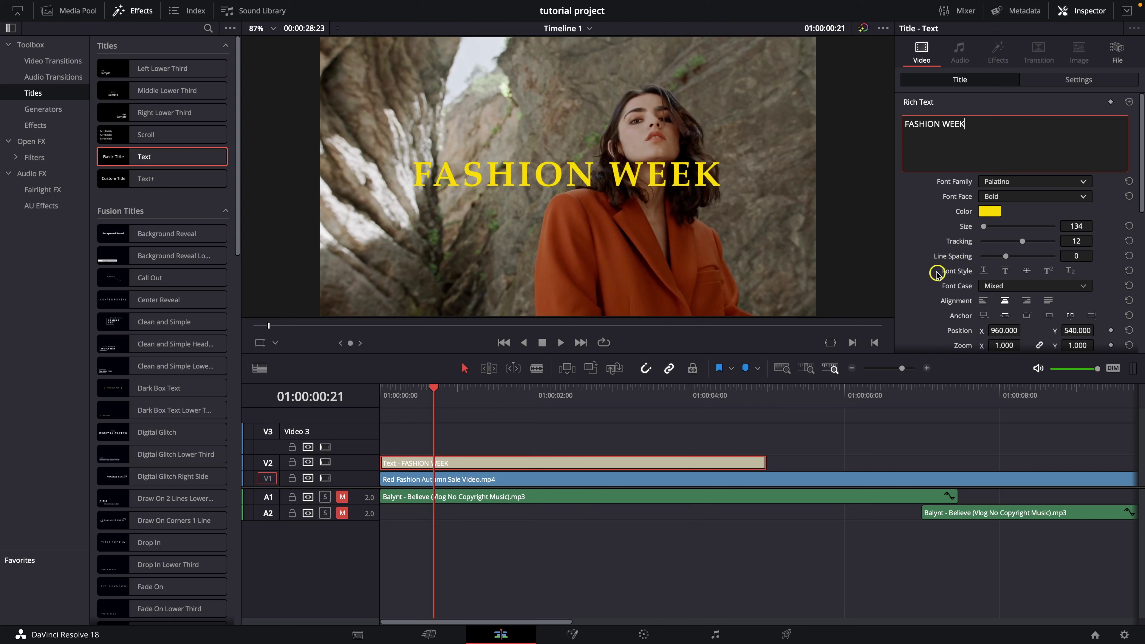
# Switch the title to lowercase, then back to all capitals, and centre-align it.
pyautogui.scroll(-2, 921, 272)
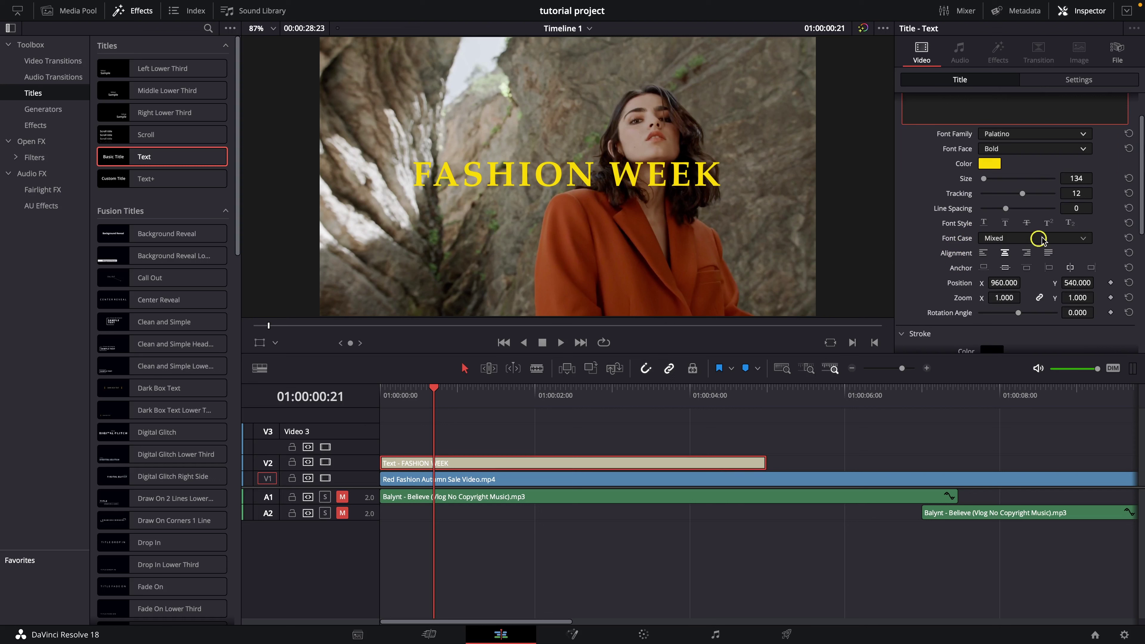
pyautogui.click(1051, 239)
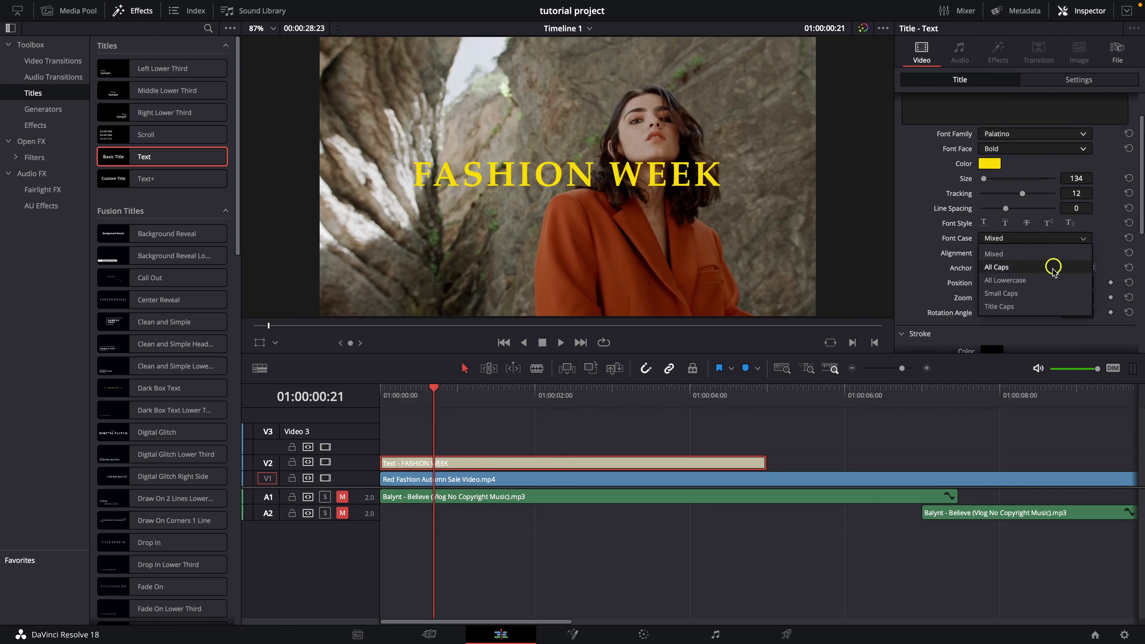
pyautogui.click(1044, 280)
pyautogui.click(1044, 245)
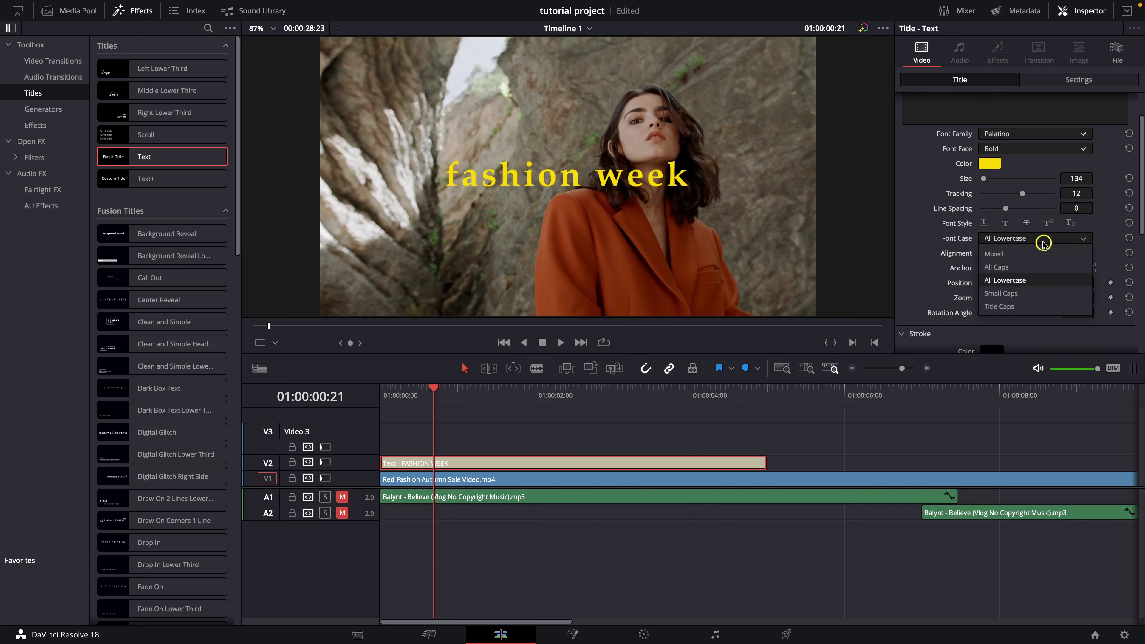
pyautogui.click(1037, 265)
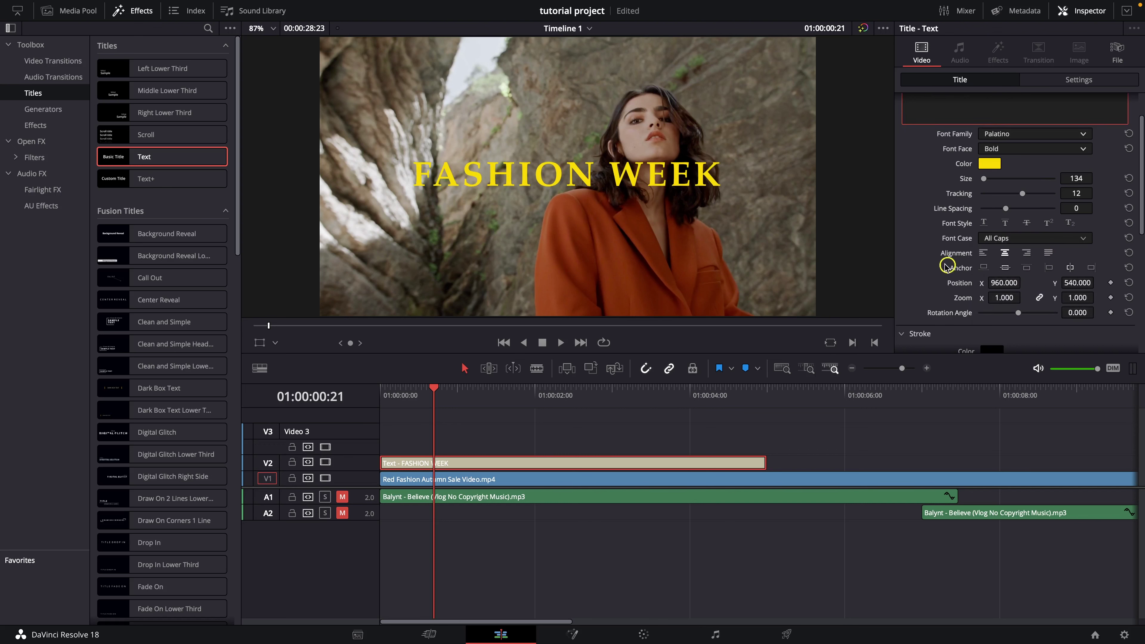
pyautogui.scroll(-2, 933, 262)
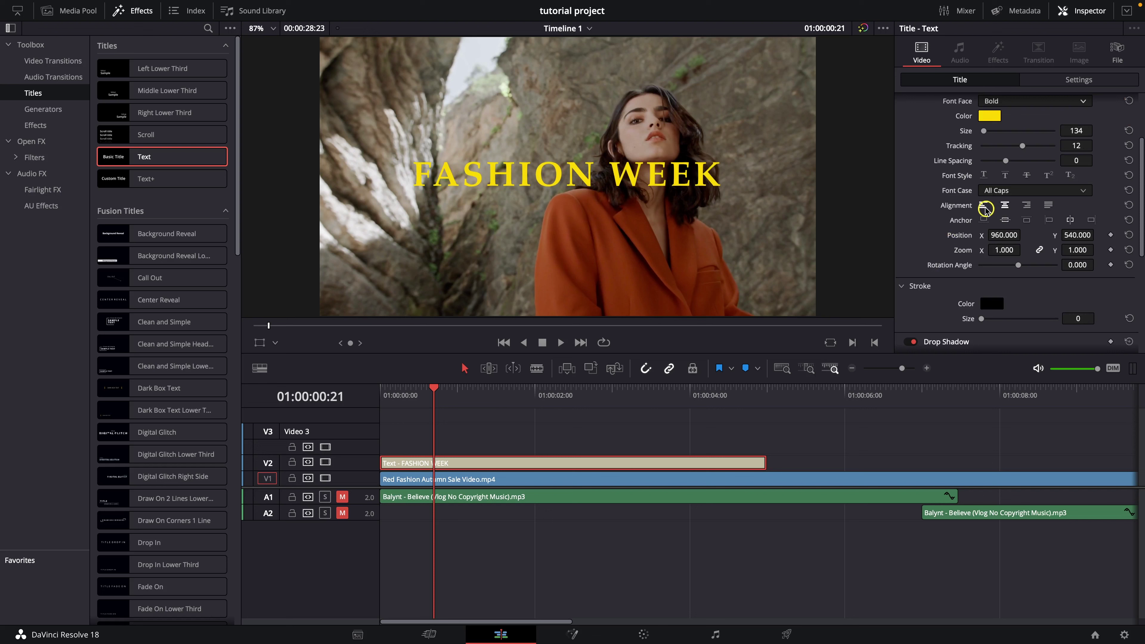
pyautogui.click(1005, 205)
# Try shifting, raising and enlarging the title, then reset its position and zoom.
pyautogui.scroll(-2, 1004, 199)
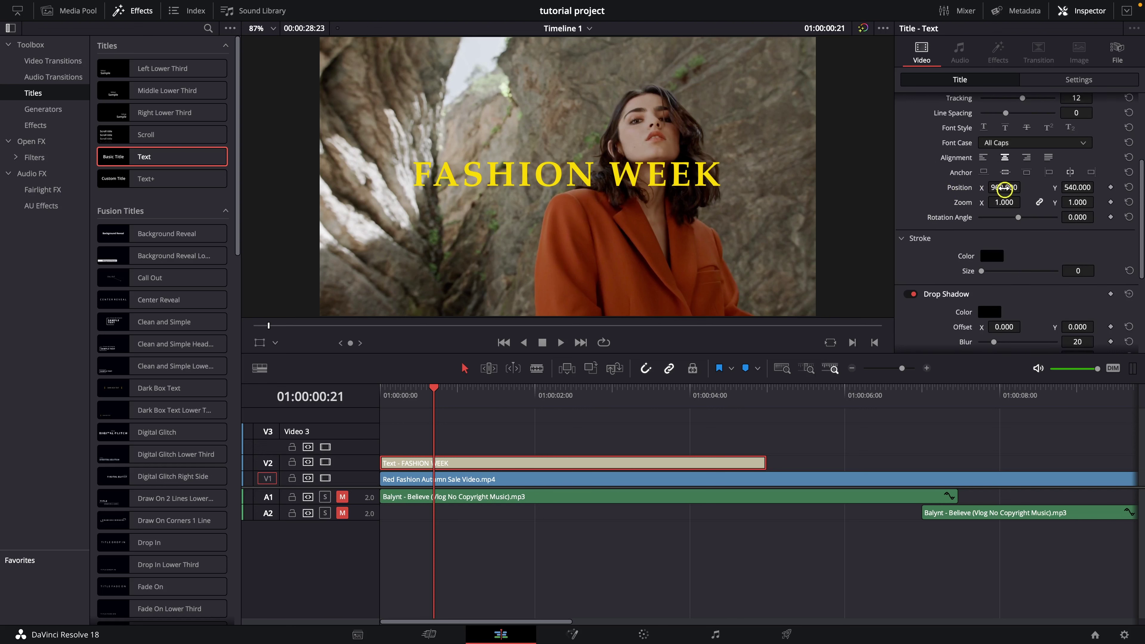
pyautogui.moveTo(1006, 187); pyautogui.dragTo(1117, 180)
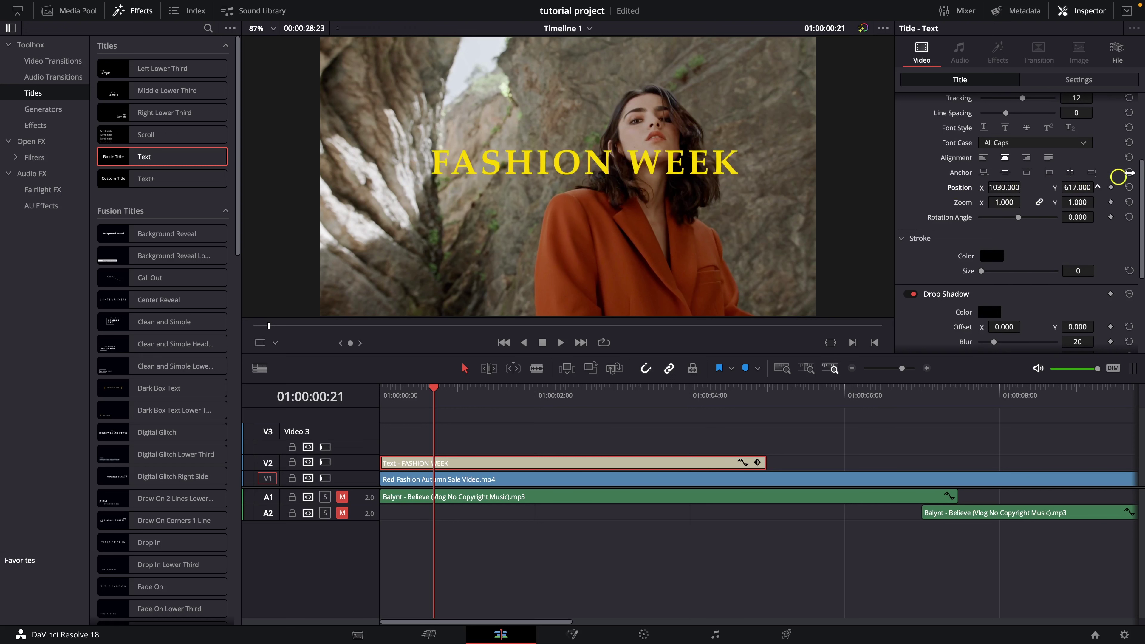
pyautogui.moveTo(549, 327); pyautogui.dragTo(1092, 182)
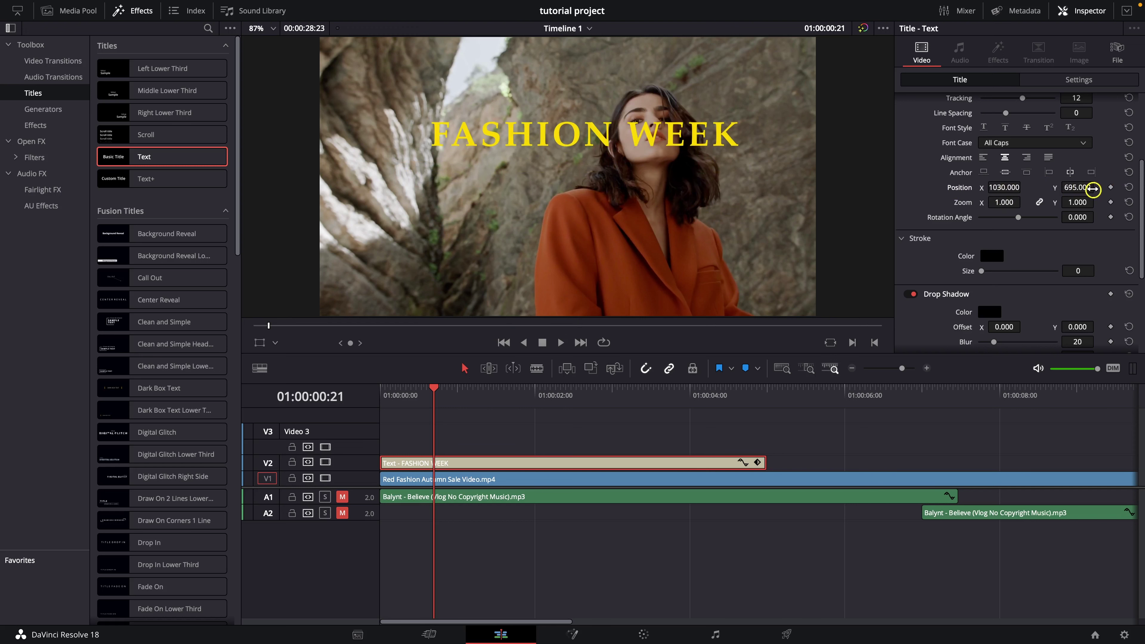
pyautogui.click(1129, 188)
pyautogui.moveTo(1004, 202); pyautogui.dragTo(1057, 219)
pyautogui.click(1129, 202)
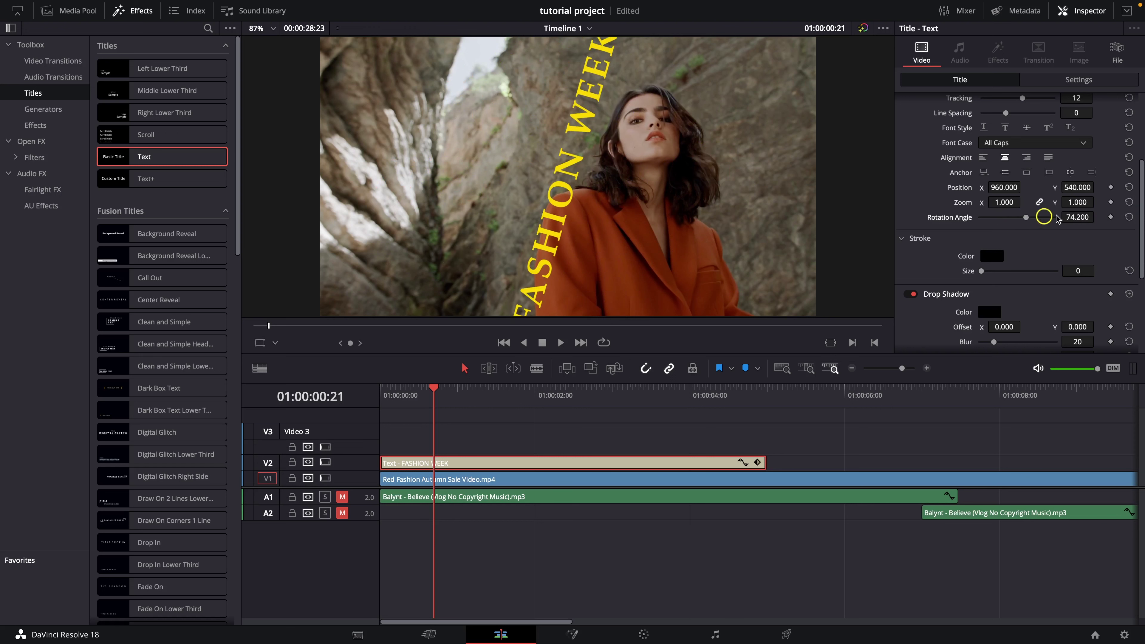
# Level the title again, try a black outline, then set stroke size back to zero.
pyautogui.hotkey('ctrl', 'z')
pyautogui.scroll(-3, 975, 157)
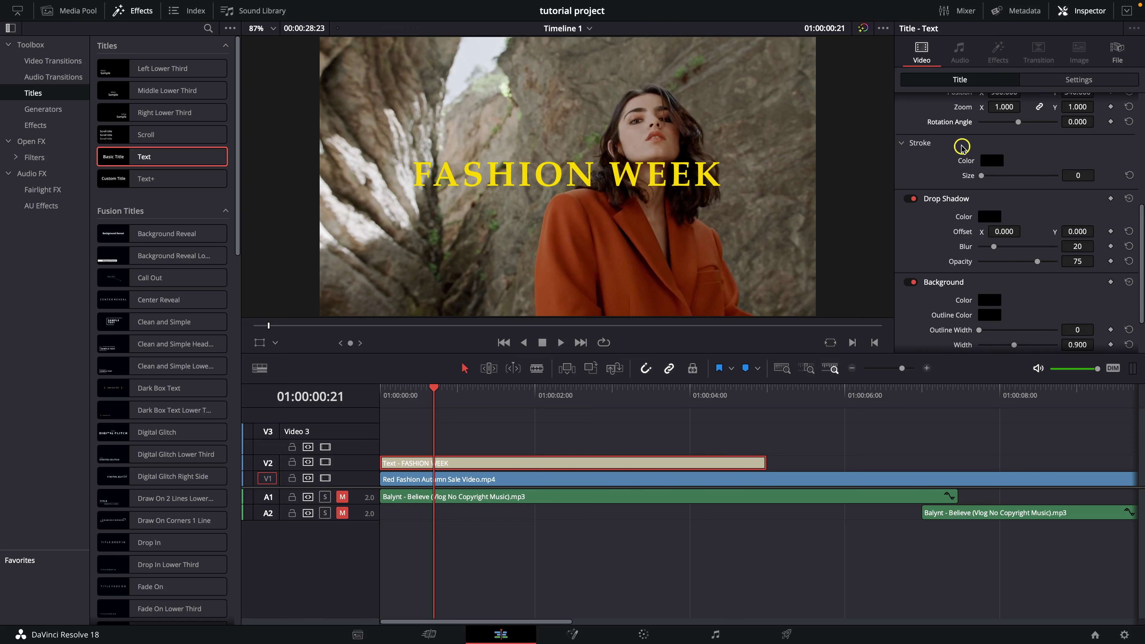
pyautogui.moveTo(983, 177); pyautogui.dragTo(1002, 176)
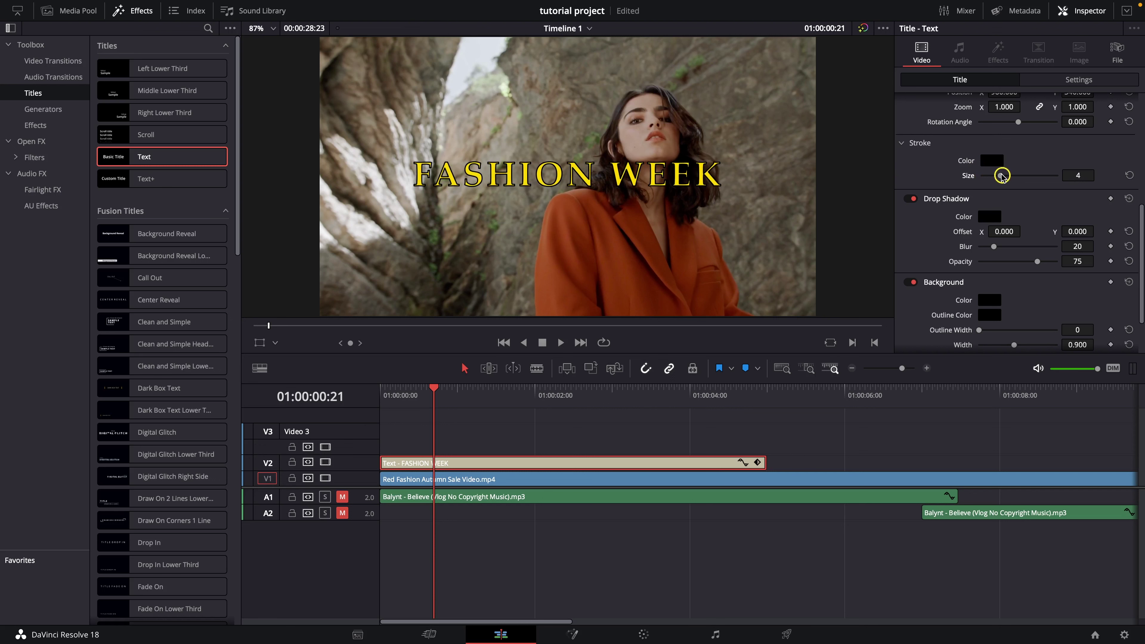
pyautogui.click(989, 161)
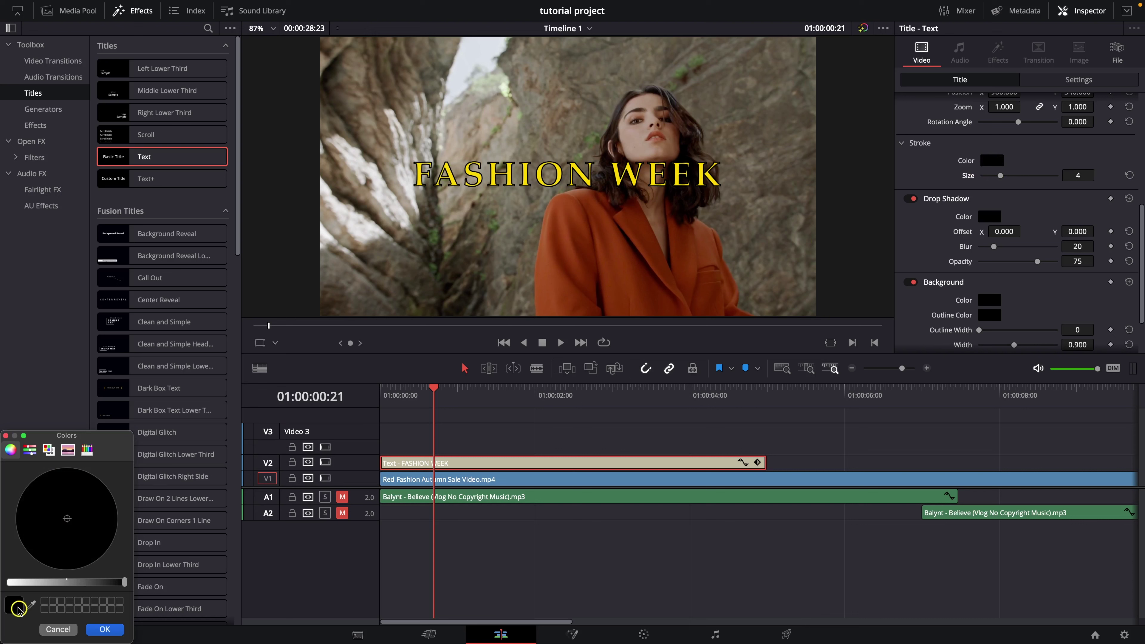
pyautogui.click(58, 629)
pyautogui.moveTo(1000, 176); pyautogui.dragTo(982, 176)
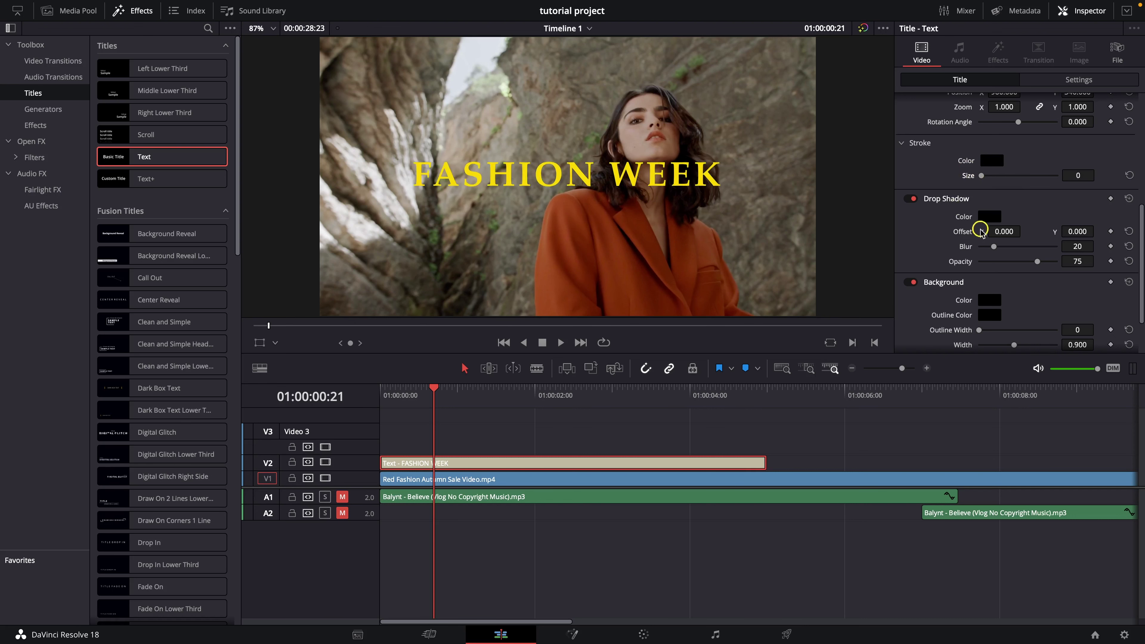
# Give the title's drop shadow an offset of 20/-13 and blur of 28.
pyautogui.moveTo(1004, 232); pyautogui.dragTo(1023, 230)
pyautogui.moveTo(1087, 231); pyautogui.dragTo(1082, 232)
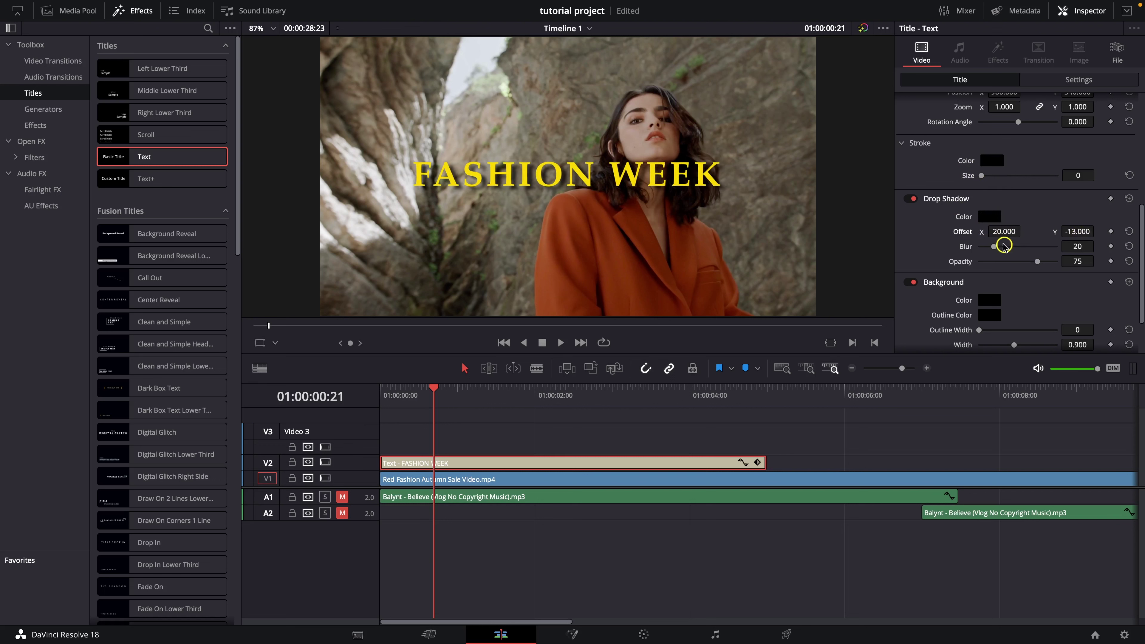
pyautogui.moveTo(1004, 246); pyautogui.dragTo(1075, 255)
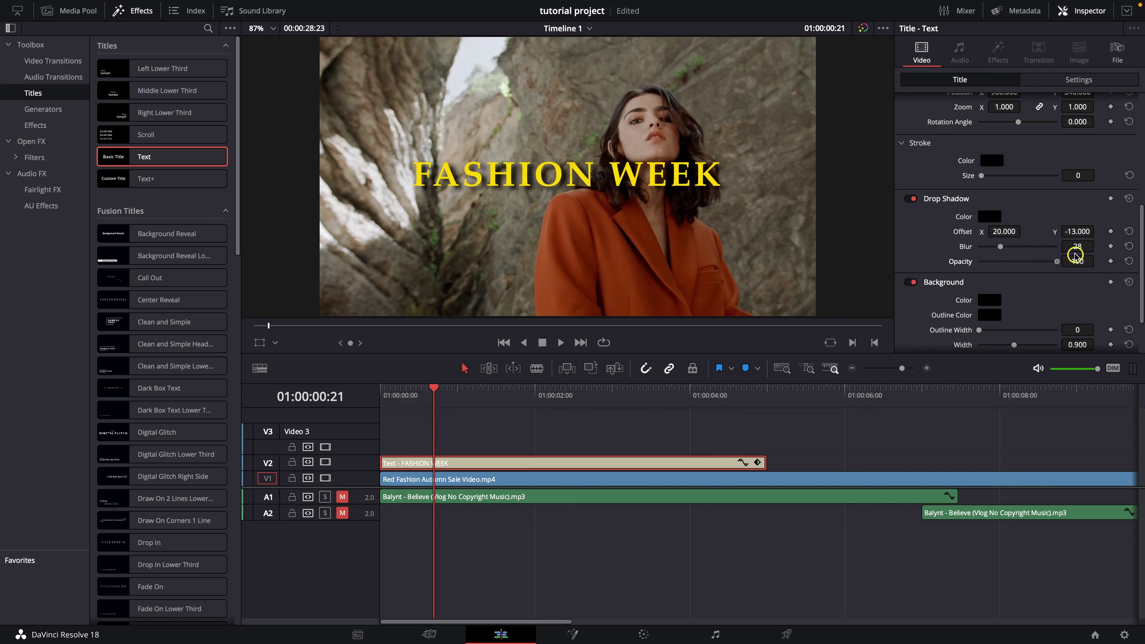
pyautogui.click(990, 218)
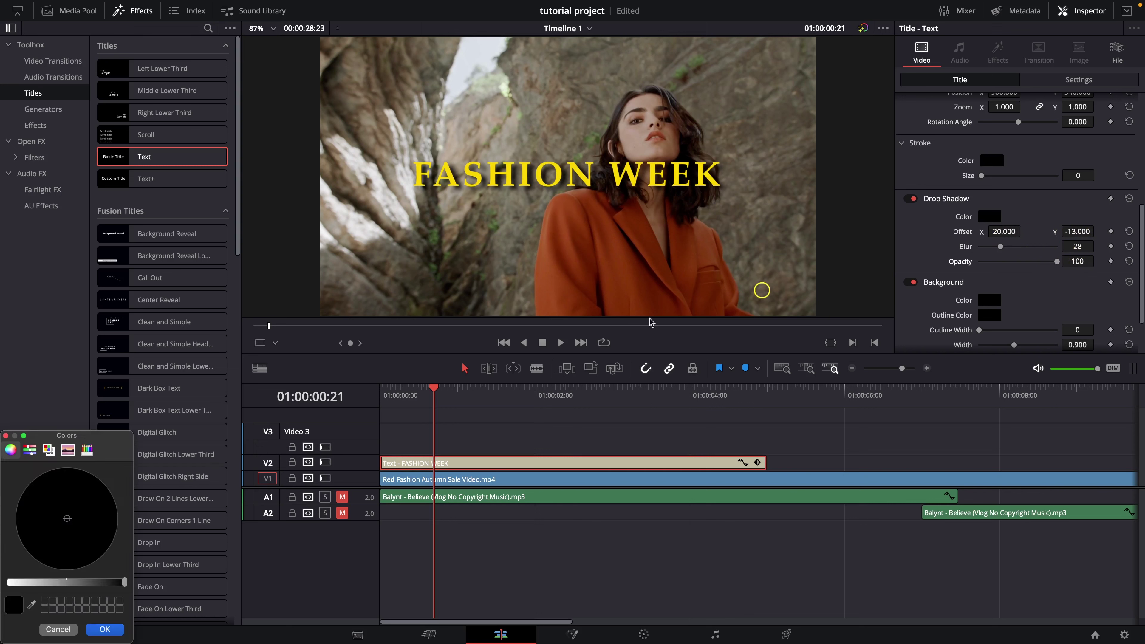
# Disable the drop shadow and add a 28% opacity black box, 0.733 wide and 0.214 high.
pyautogui.click(5, 436)
pyautogui.click(910, 198)
pyautogui.scroll(-2, 918, 225)
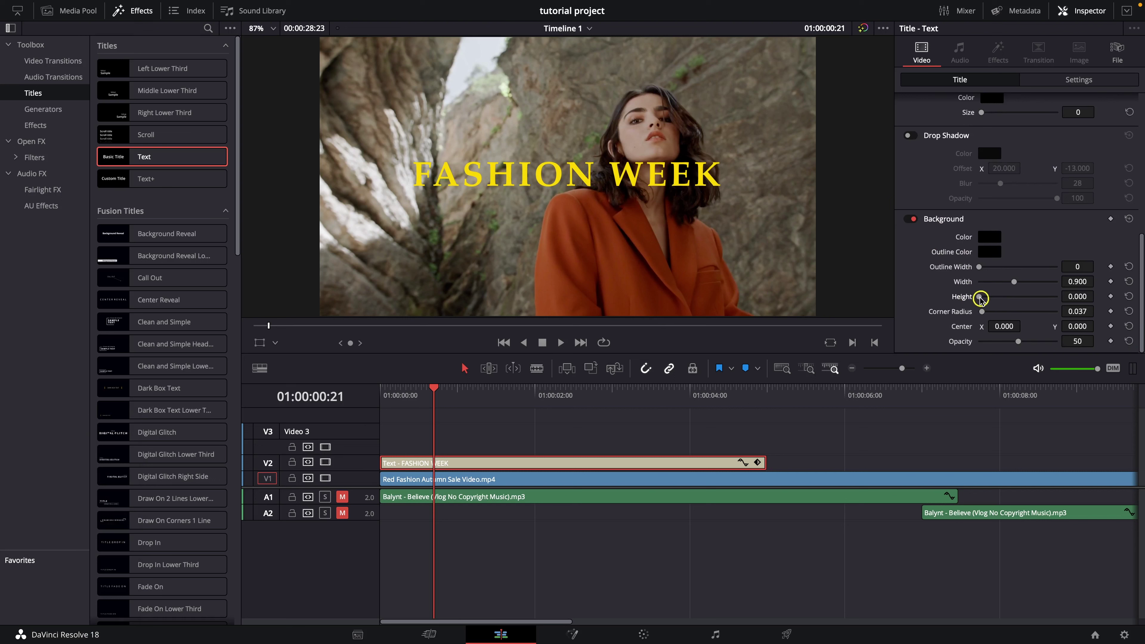
pyautogui.scroll(10, 980, 297)
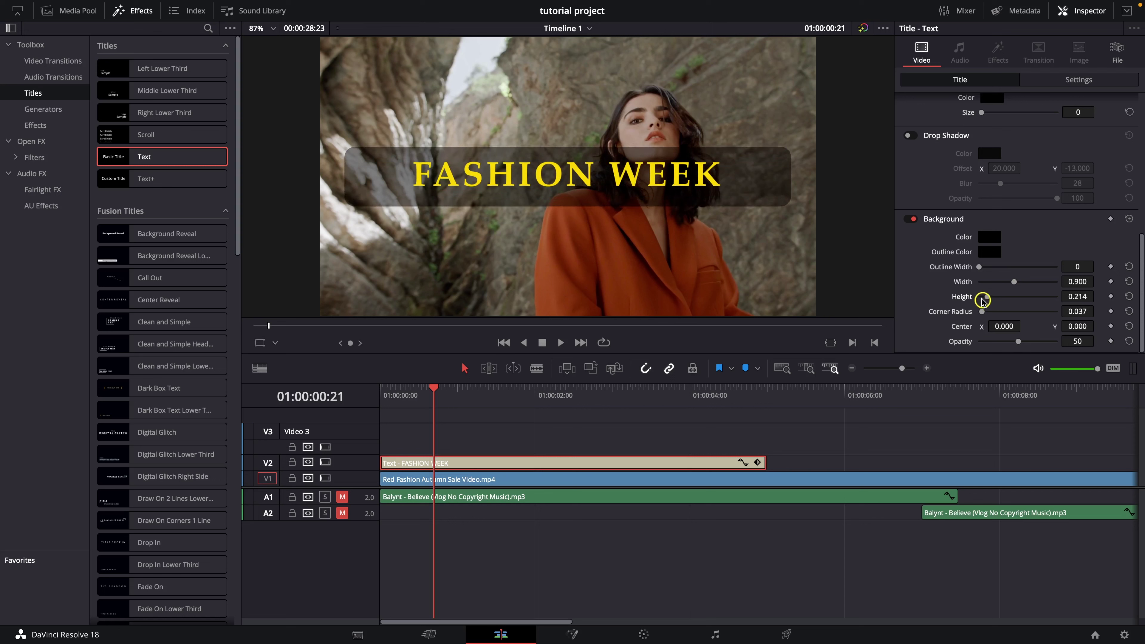
pyautogui.scroll(-8, 1015, 283)
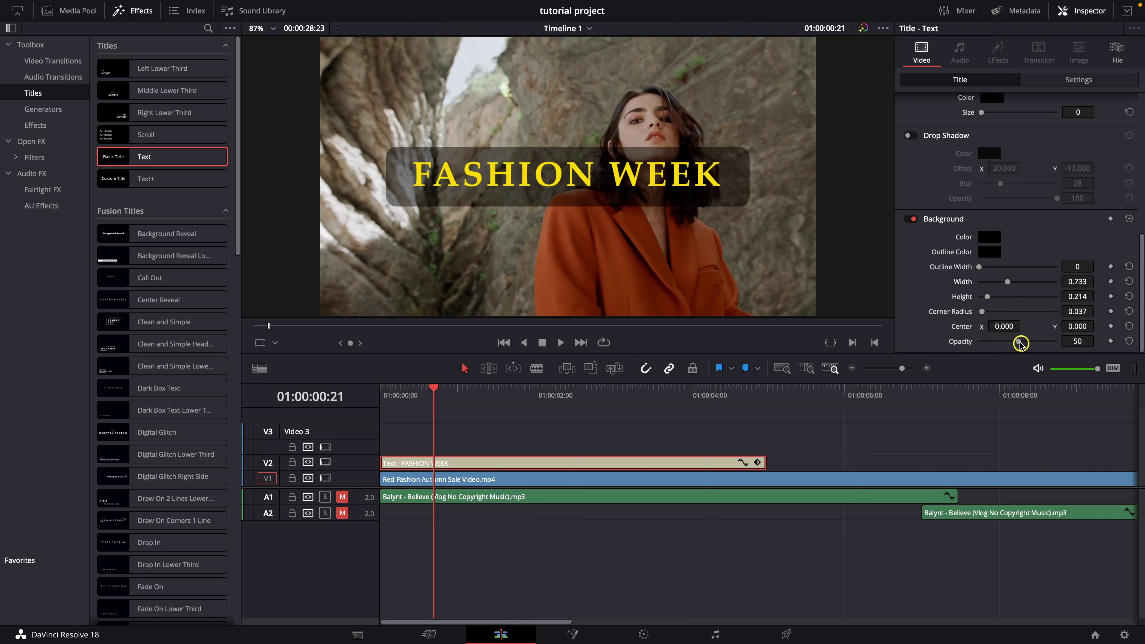
pyautogui.moveTo(1021, 342)
pyautogui.mouseDown()
pyautogui.moveTo(1053, 341)
pyautogui.moveTo(948, 343)
pyautogui.moveTo(1001, 342)
pyautogui.mouseUp()
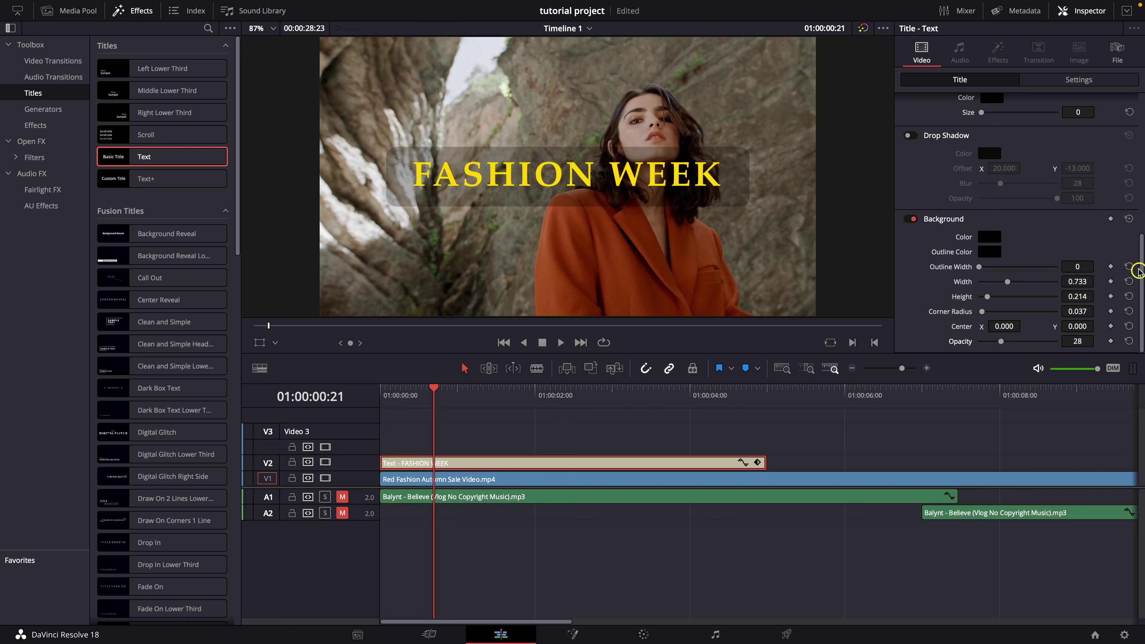
pyautogui.scroll(15, 1141, 267)
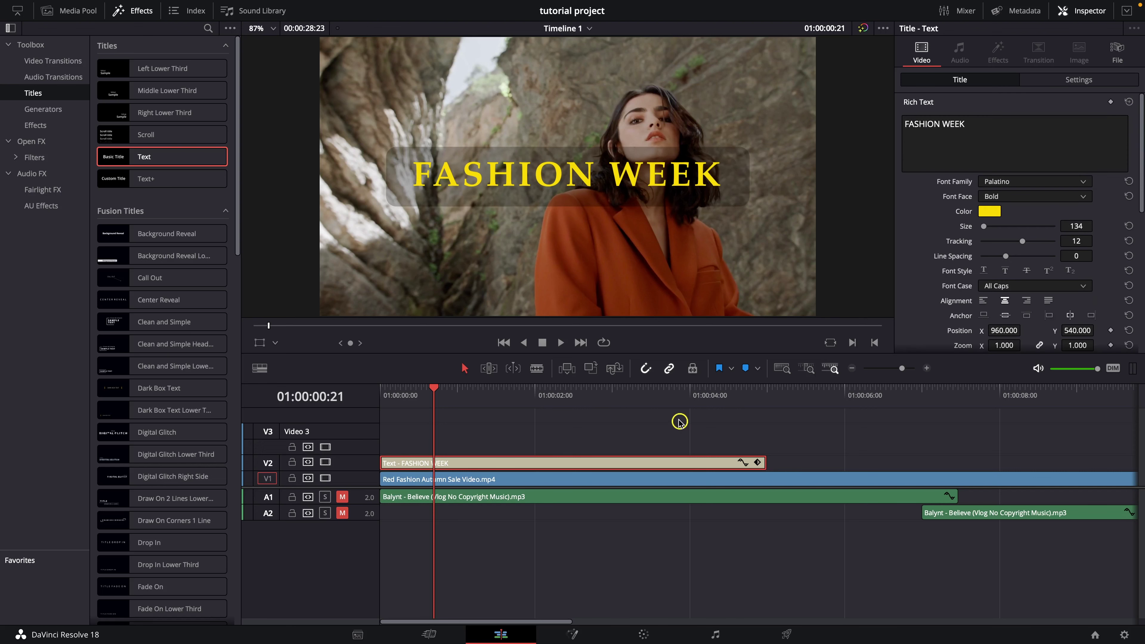
# Delete the FASHION WEEK clip and place a Text+ title on V2.
pyautogui.moveTo(634, 422); pyautogui.dragTo(564, 455)
pyautogui.press('Delete')
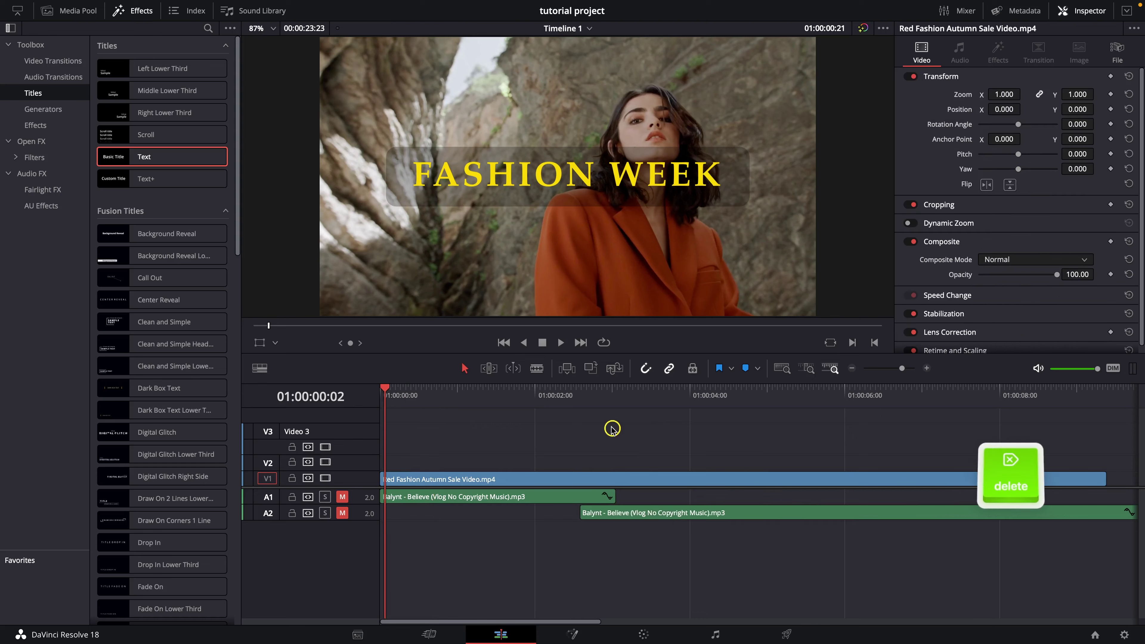
pyautogui.moveTo(131, 183)
pyautogui.moveTo(130, 183); pyautogui.dragTo(387, 465)
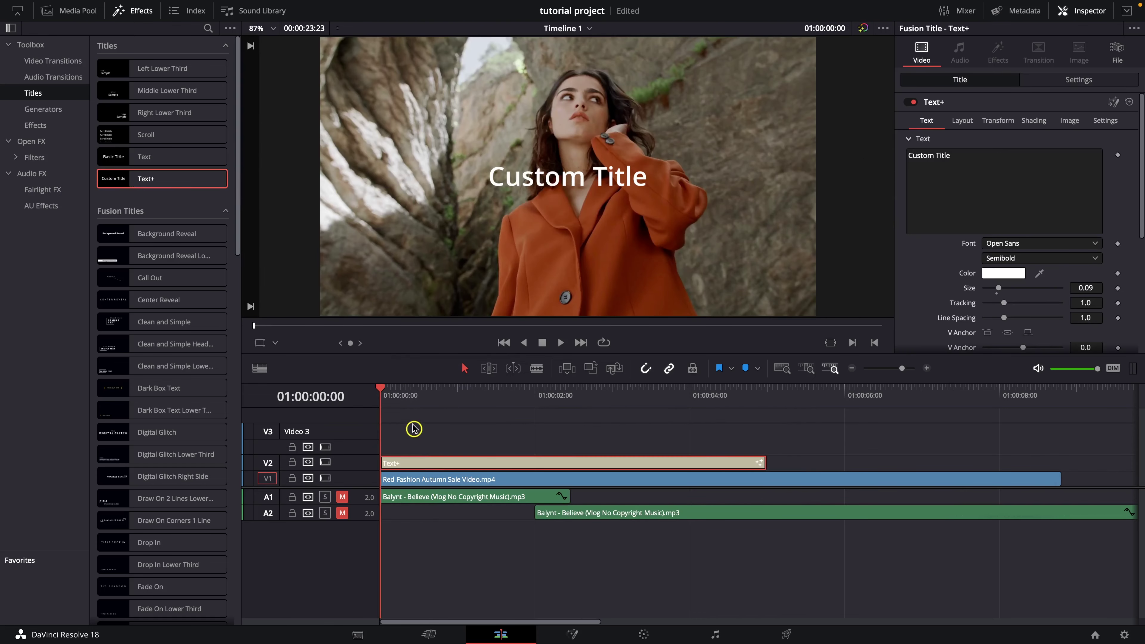
# Move the playhead to about frame 10 and browse the Text+ Shading, Layout and Transform settings.
pyautogui.moveTo(381, 389); pyautogui.dragTo(431, 388)
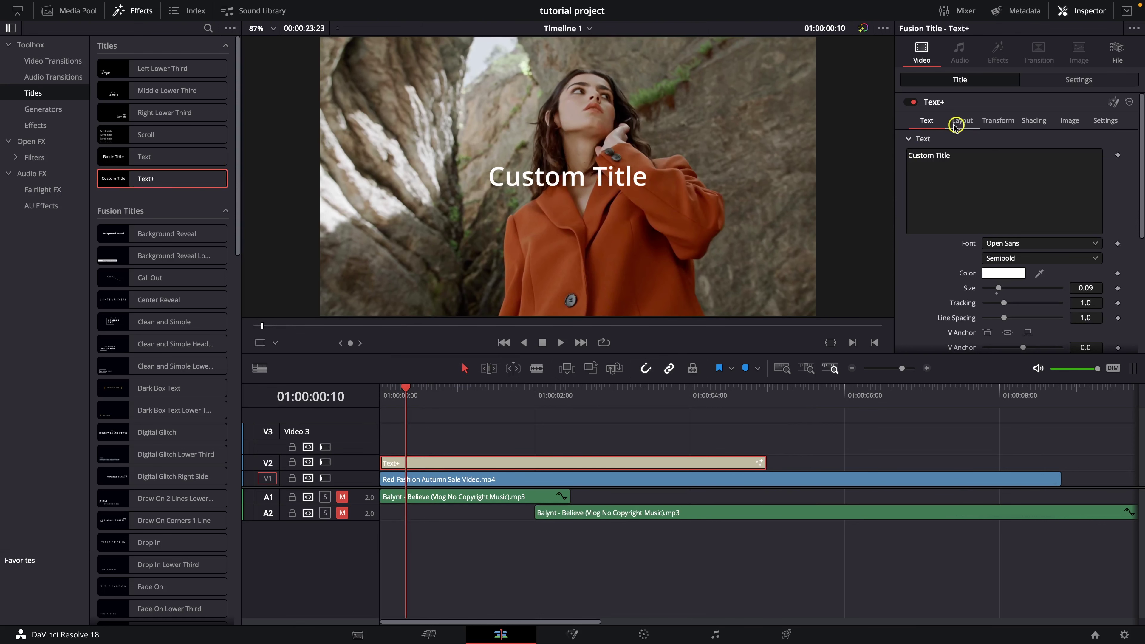
pyautogui.scroll(-5, 921, 183)
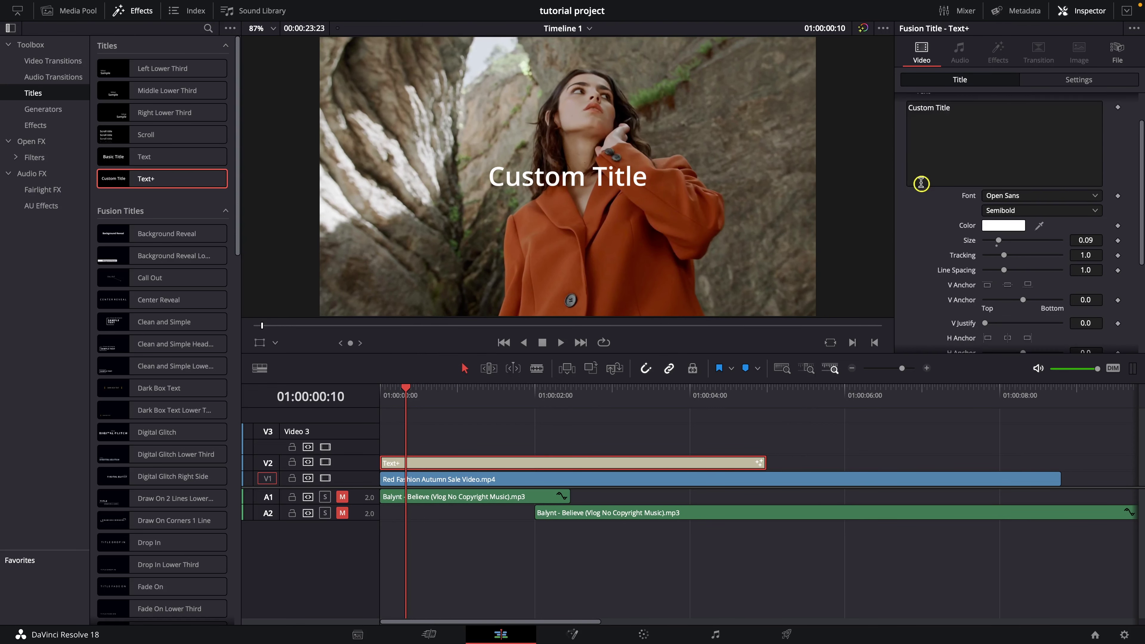
pyautogui.scroll(5, 921, 182)
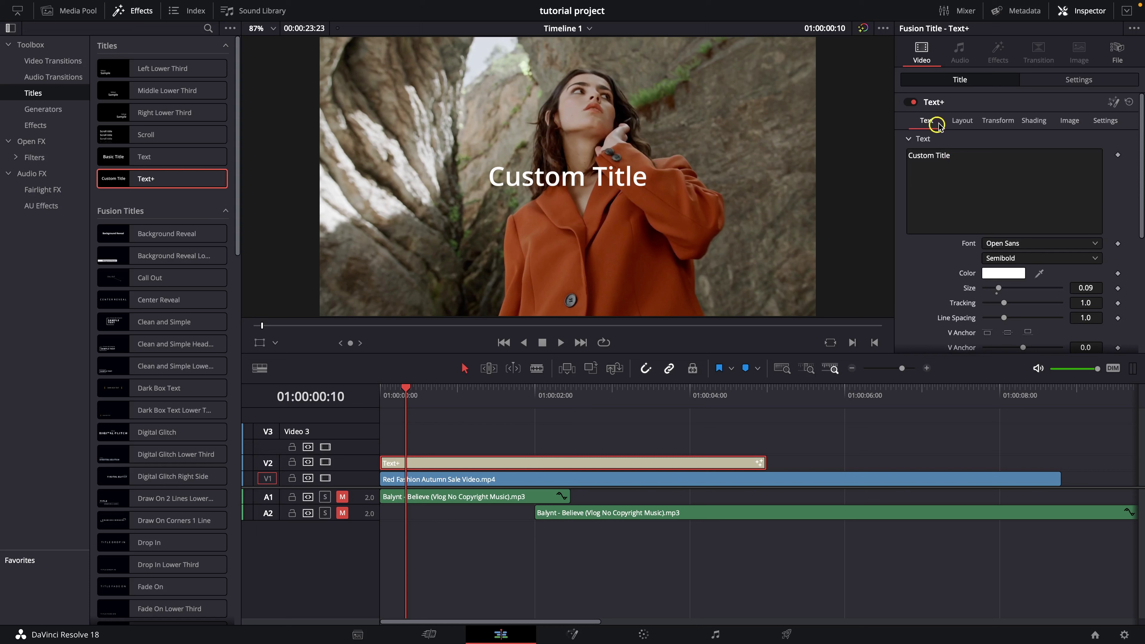
pyautogui.click(1035, 123)
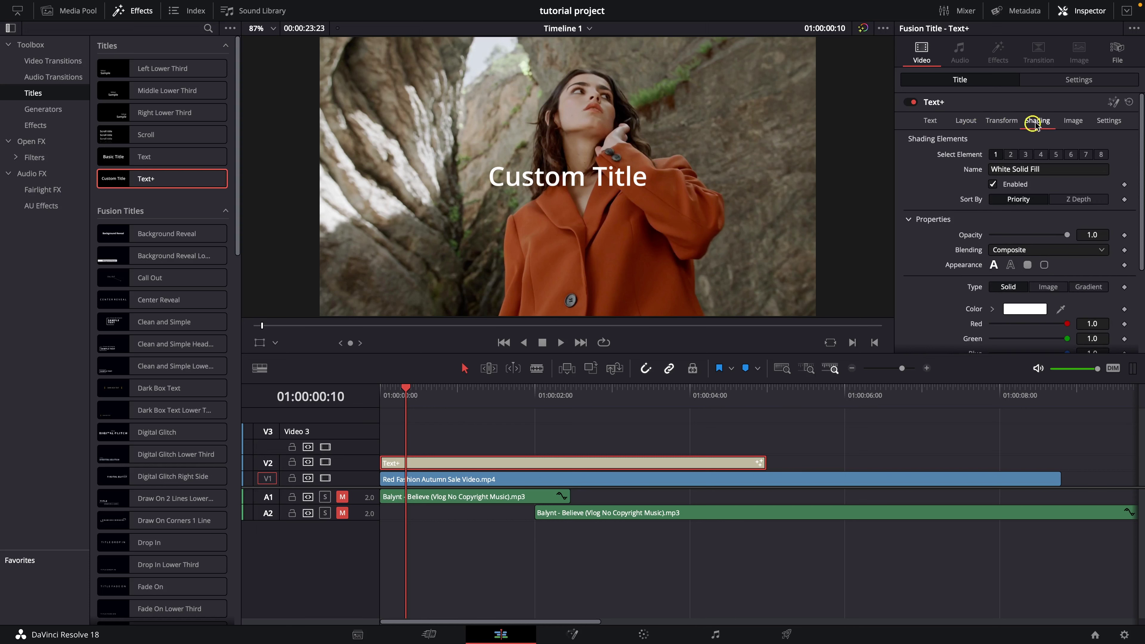
pyautogui.click(1108, 121)
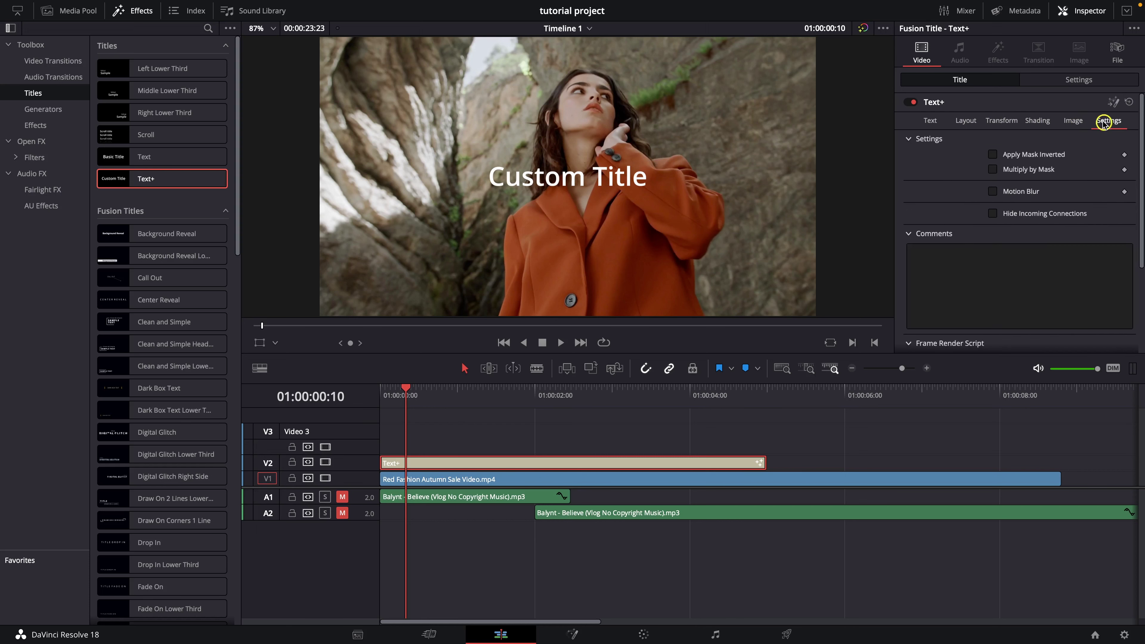
pyautogui.click(969, 125)
pyautogui.click(997, 121)
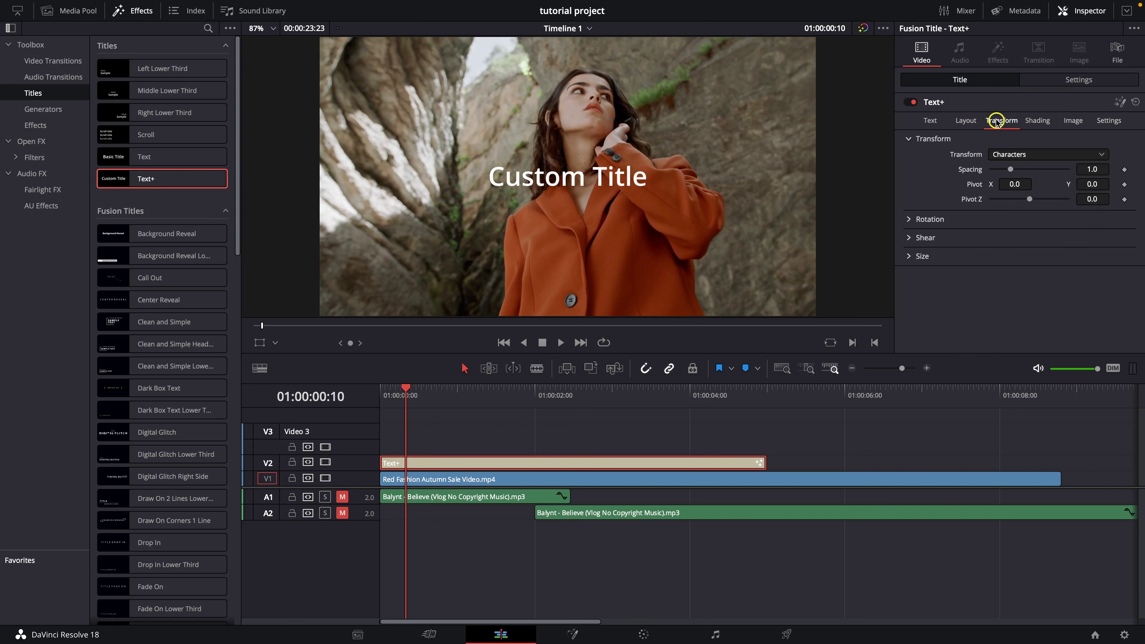
pyautogui.click(1033, 121)
pyautogui.click(934, 121)
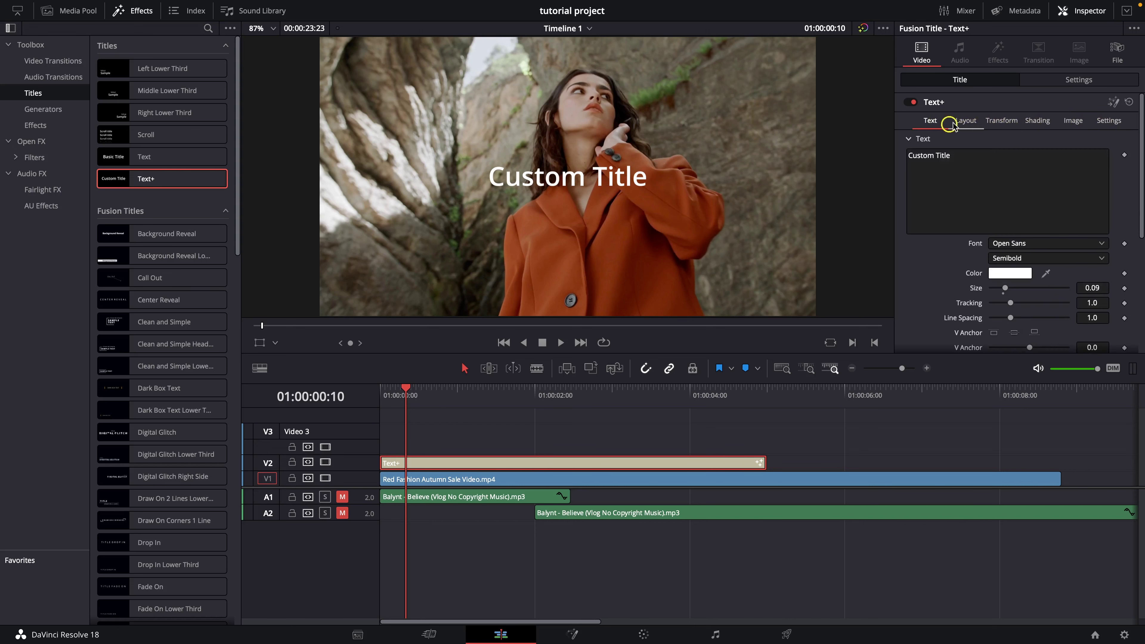